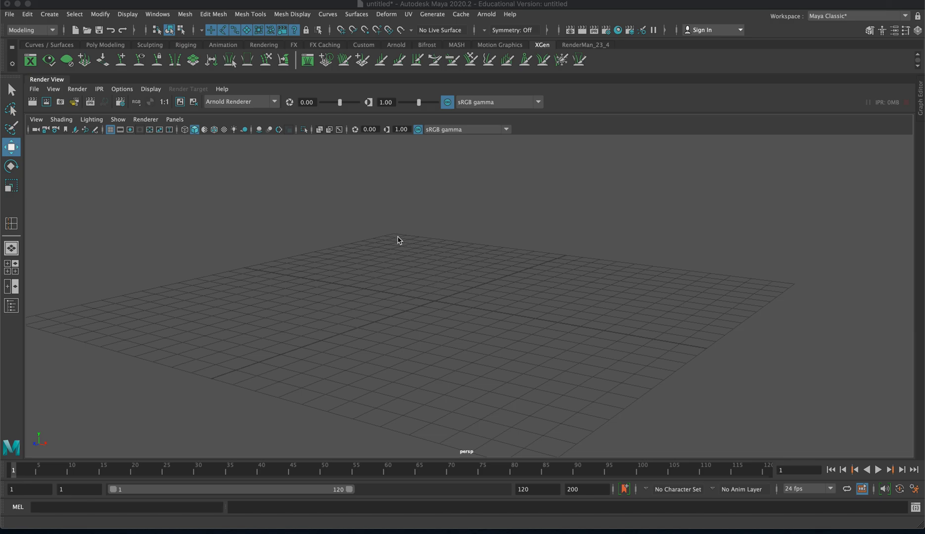
# Create a polygon cube at the centre of the grid.
pyautogui.keyDown('alt'); pyautogui.moveTo(392, 281); pyautogui.dragTo(547, 339); pyautogui.keyUp('alt')
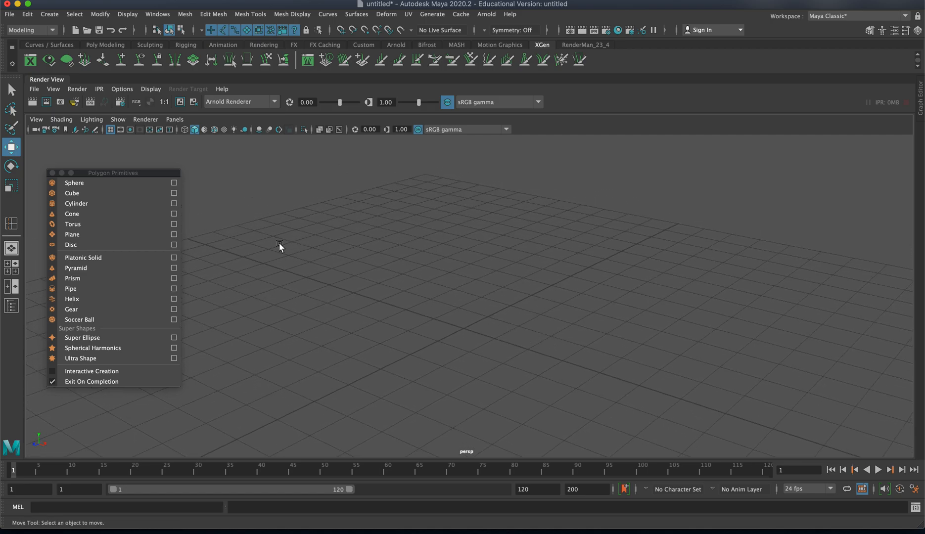
pyautogui.press('space')
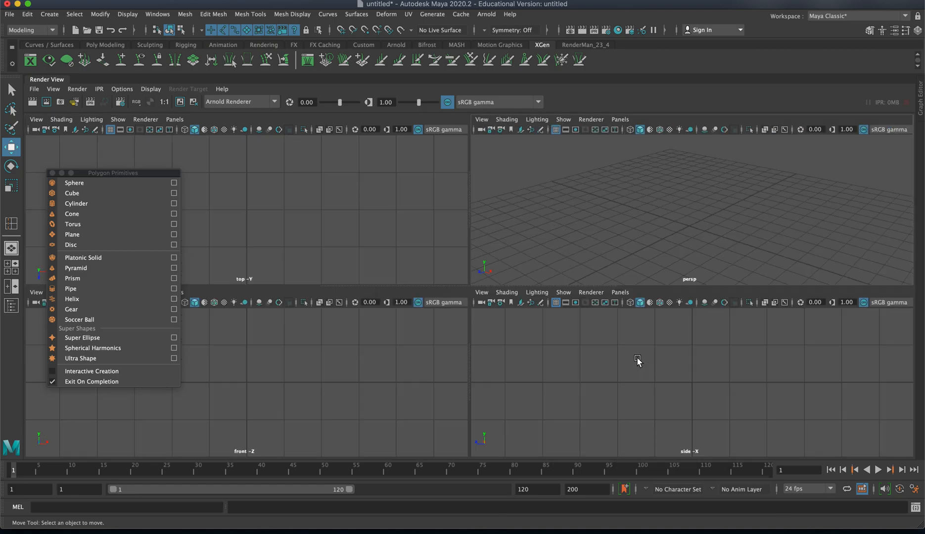
pyautogui.press('space')
pyautogui.press('space')
pyautogui.press('space')
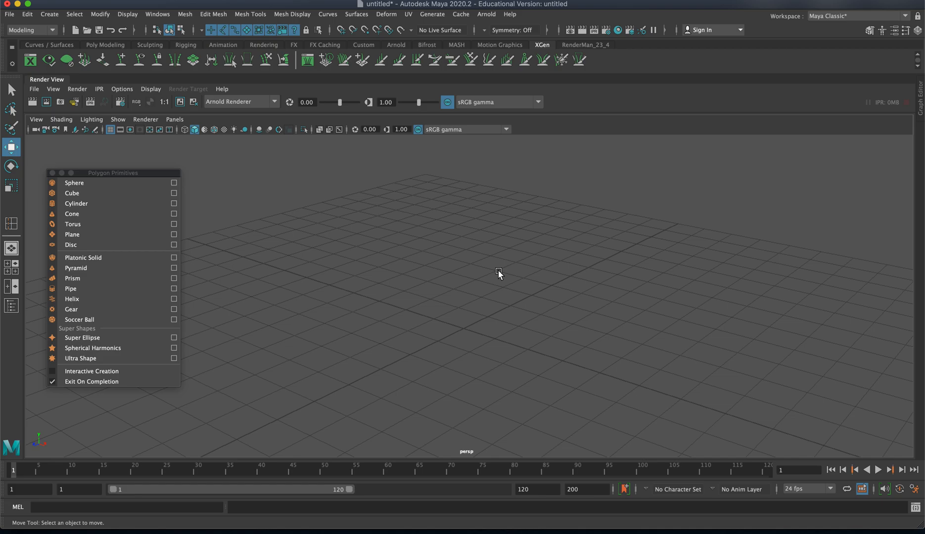
pyautogui.click(134, 194)
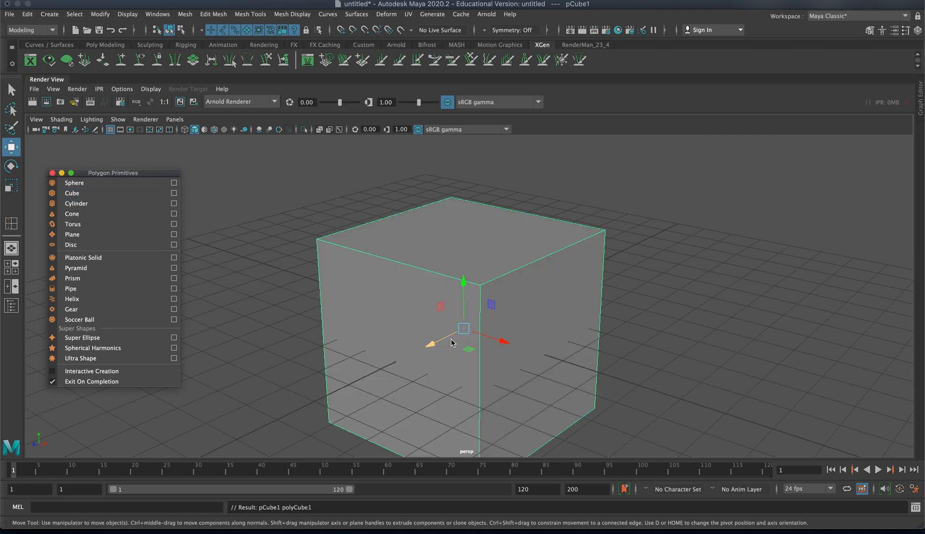
# Move the cube along the X axis in the top view until its inner side lies on the grid's centre line.
pyautogui.press('space')
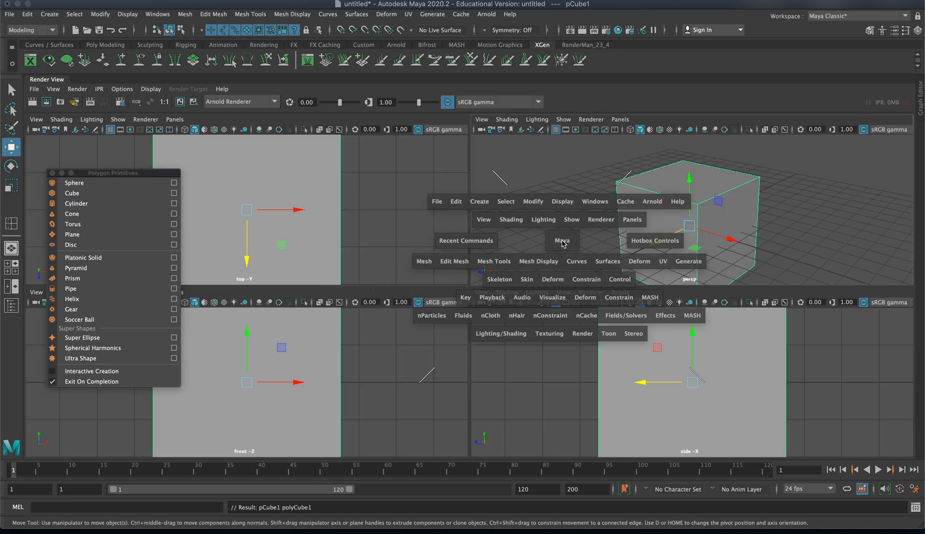
pyautogui.press('space')
pyautogui.keyDown('alt'); pyautogui.moveTo(516, 317); pyautogui.dragTo(278, 296, button='right'); pyautogui.keyUp('alt')
pyautogui.keyDown('alt'); pyautogui.moveTo(388, 313); pyautogui.dragTo(419, 317); pyautogui.keyUp('alt')
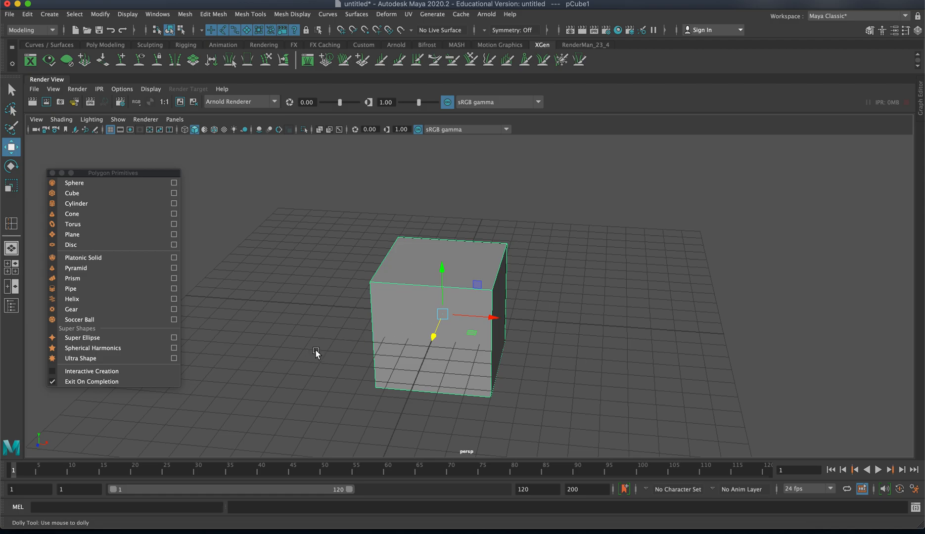
pyautogui.keyDown('alt'); pyautogui.moveTo(314, 355); pyautogui.dragTo(412, 351, button='right'); pyautogui.keyUp('alt')
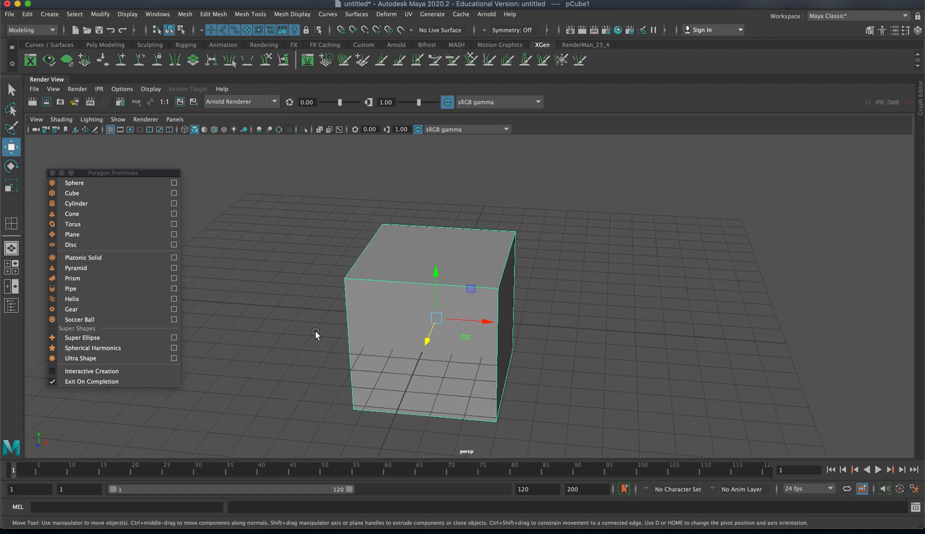
pyautogui.keyDown('alt'); pyautogui.moveTo(320, 330); pyautogui.dragTo(396, 310, button='middle'); pyautogui.keyUp('alt')
pyautogui.keyDown('alt'); pyautogui.moveTo(396, 310); pyautogui.dragTo(491, 310); pyautogui.keyUp('alt')
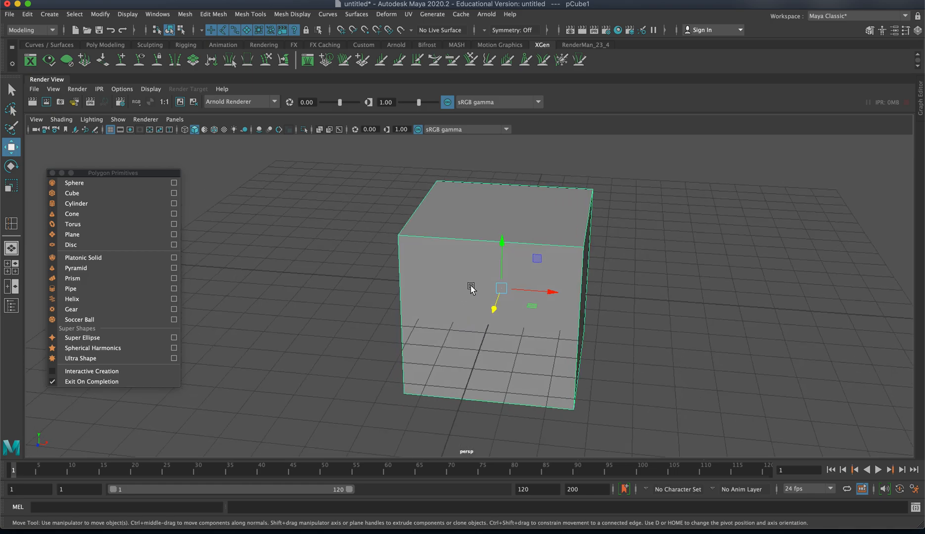
pyautogui.keyDown('shift'); pyautogui.rightClick(479, 241); pyautogui.keyUp('shift')
pyautogui.moveTo(552, 291); pyautogui.dragTo(623, 301)
pyautogui.press('space')
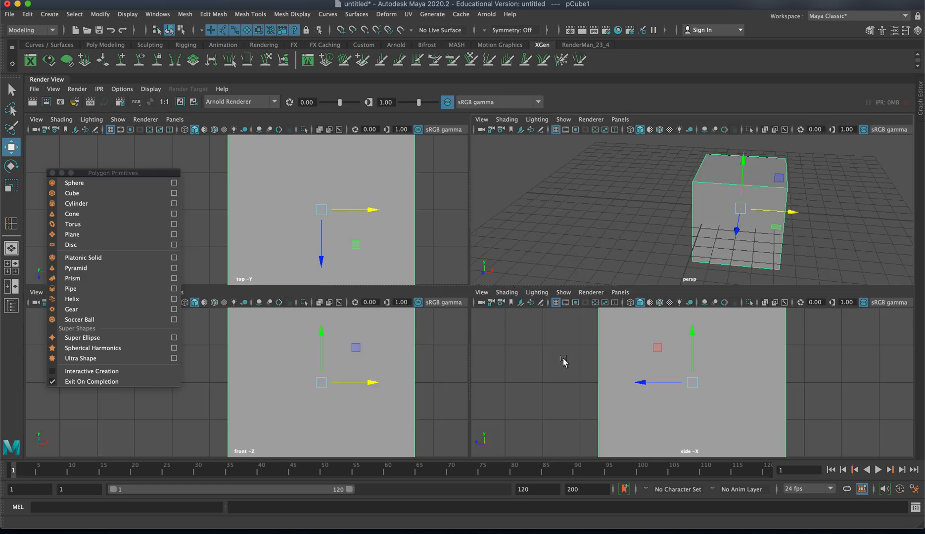
pyautogui.scroll(-3, 346, 242)
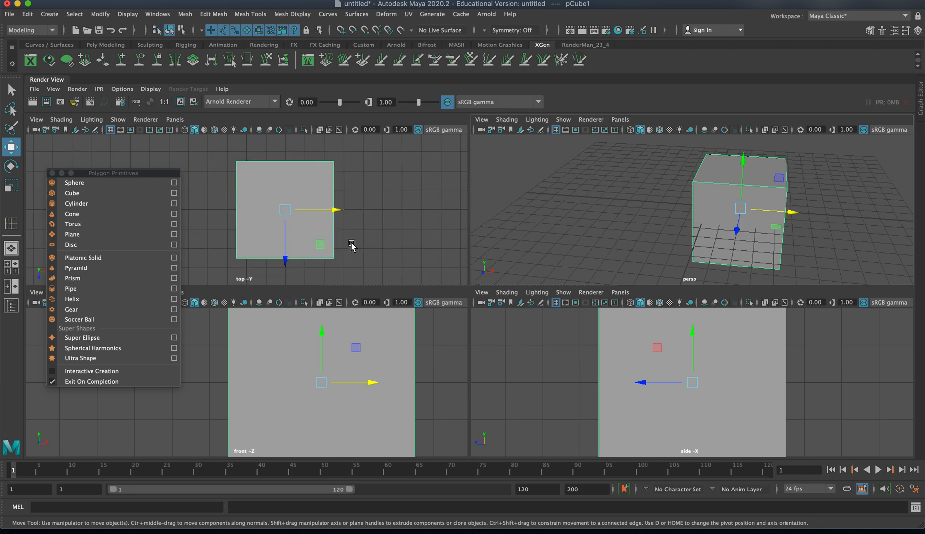
pyautogui.press('space')
pyautogui.click(598, 296)
pyautogui.moveTo(597, 296); pyautogui.dragTo(616, 296)
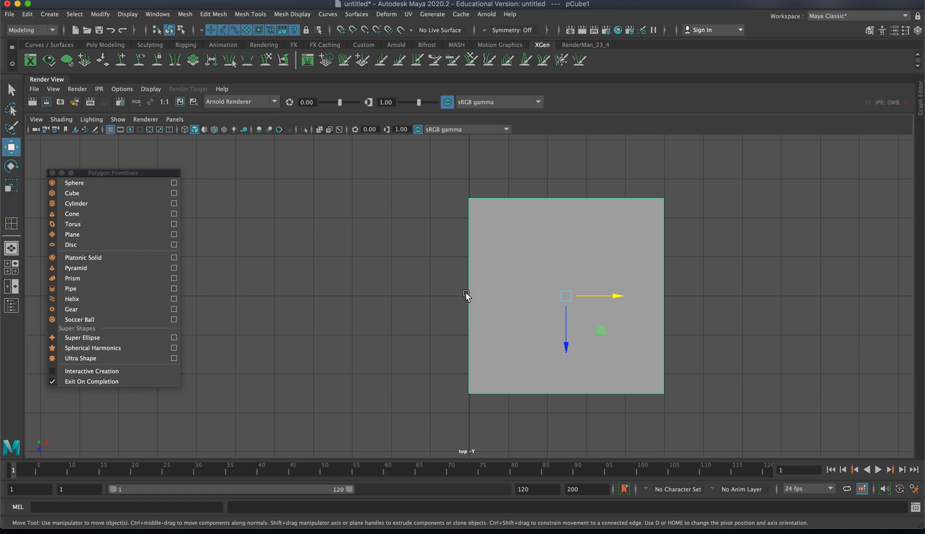
# Delete the cube's face that lies on the centre line, then reselect the cube in object mode.
pyautogui.press('space')
pyautogui.press('space')
pyautogui.keyDown('alt'); pyautogui.moveTo(450, 320); pyautogui.dragTo(489, 297); pyautogui.keyUp('alt')
pyautogui.moveTo(487, 282); pyautogui.dragTo(487, 309, button='right')
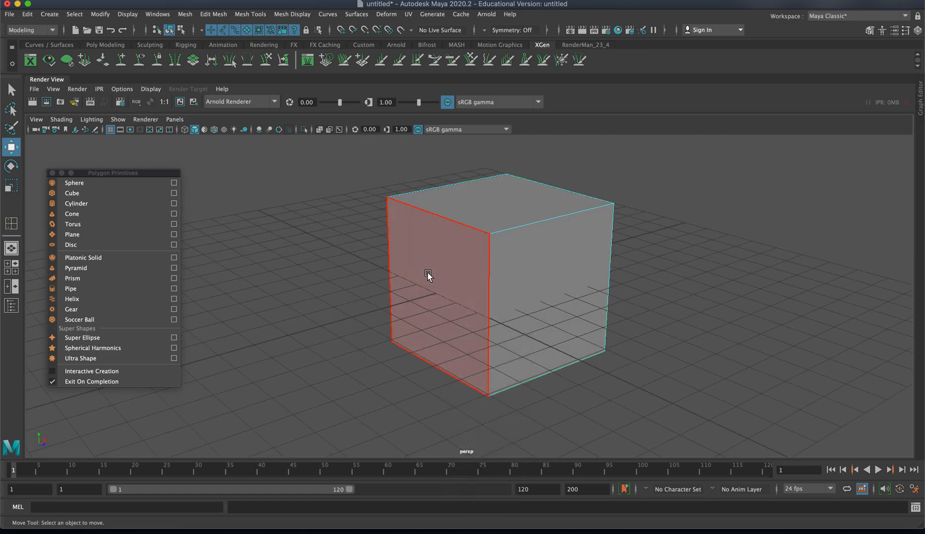
pyautogui.click(429, 275)
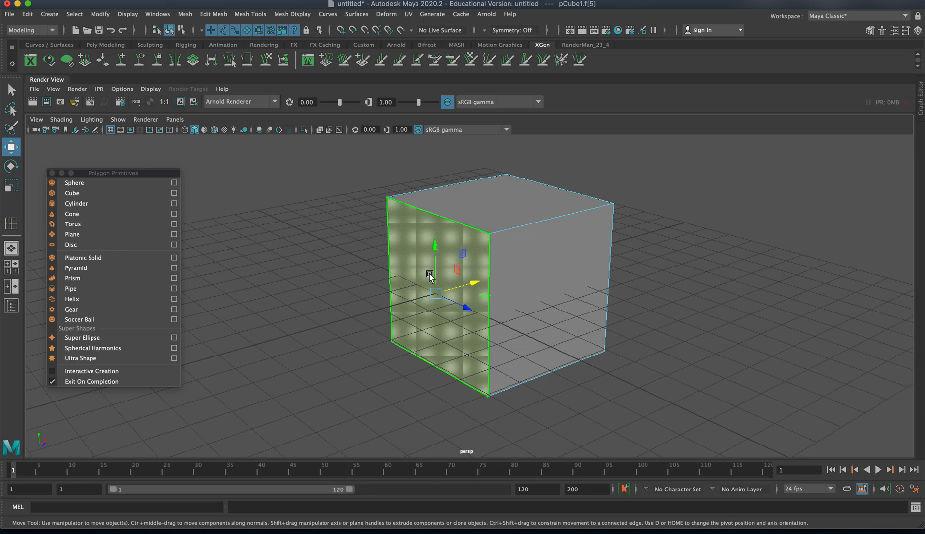
pyautogui.press('Delete')
pyautogui.keyDown('alt'); pyautogui.moveTo(462, 300); pyautogui.dragTo(405, 301); pyautogui.keyUp('alt')
pyautogui.moveTo(573, 285); pyautogui.dragTo(624, 266, button='right')
pyautogui.click(718, 280)
pyautogui.click(621, 281)
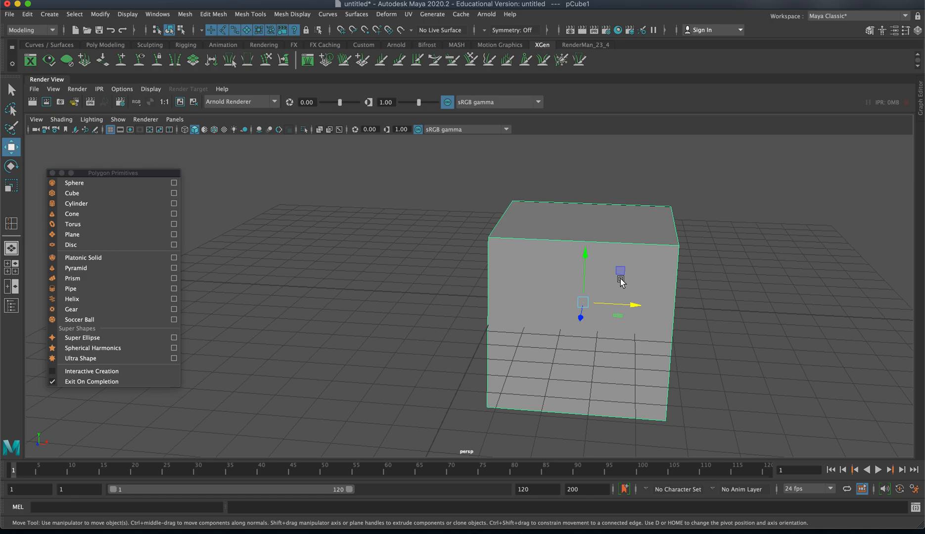
# Duplicate the cube with Duplicate Special, using the Instance geometry type and an X scale of -1.
pyautogui.keyDown('alt'); pyautogui.moveTo(416, 287); pyautogui.dragTo(381, 287); pyautogui.keyUp('alt')
pyautogui.keyDown('alt'); pyautogui.moveTo(399, 276); pyautogui.dragTo(361, 262, button='middle'); pyautogui.keyUp('alt')
pyautogui.keyDown('alt'); pyautogui.moveTo(361, 261); pyautogui.dragTo(394, 266); pyautogui.keyUp('alt')
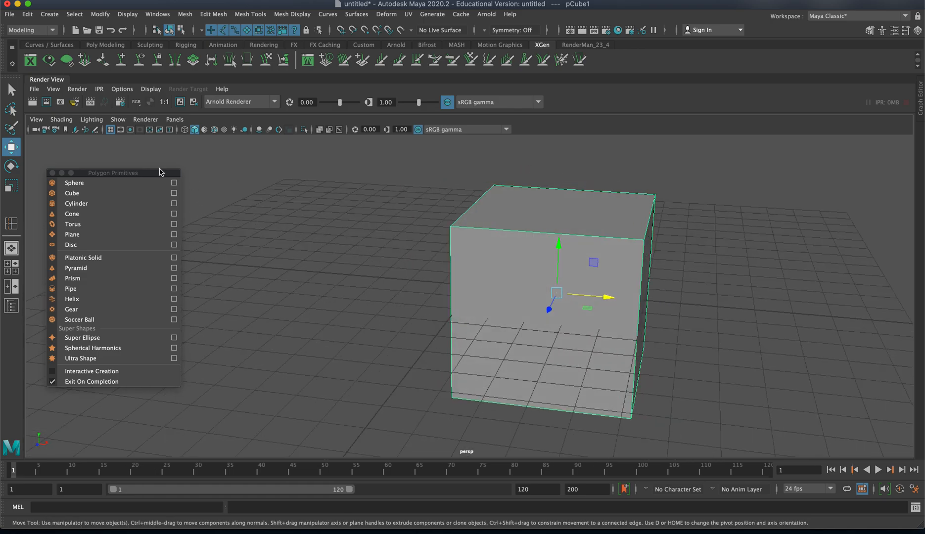
pyautogui.click(28, 15)
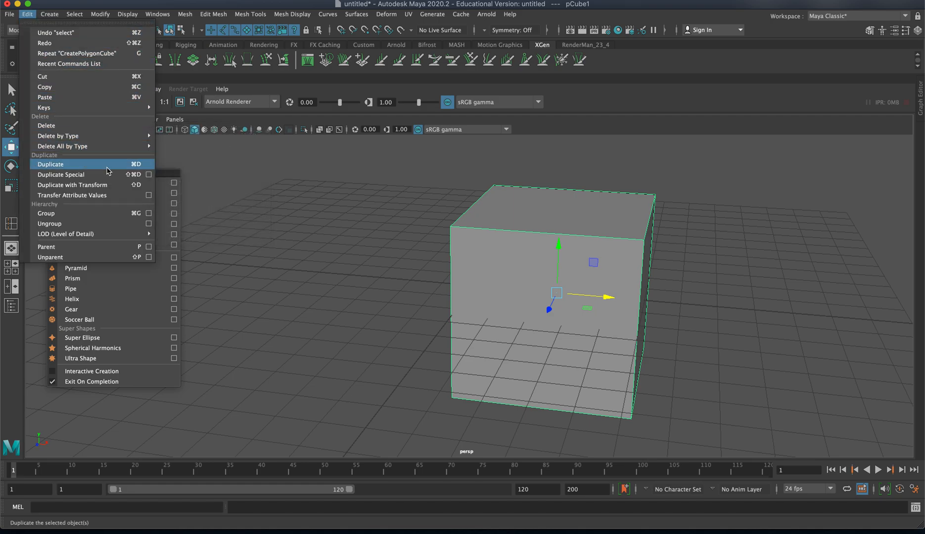
pyautogui.click(148, 175)
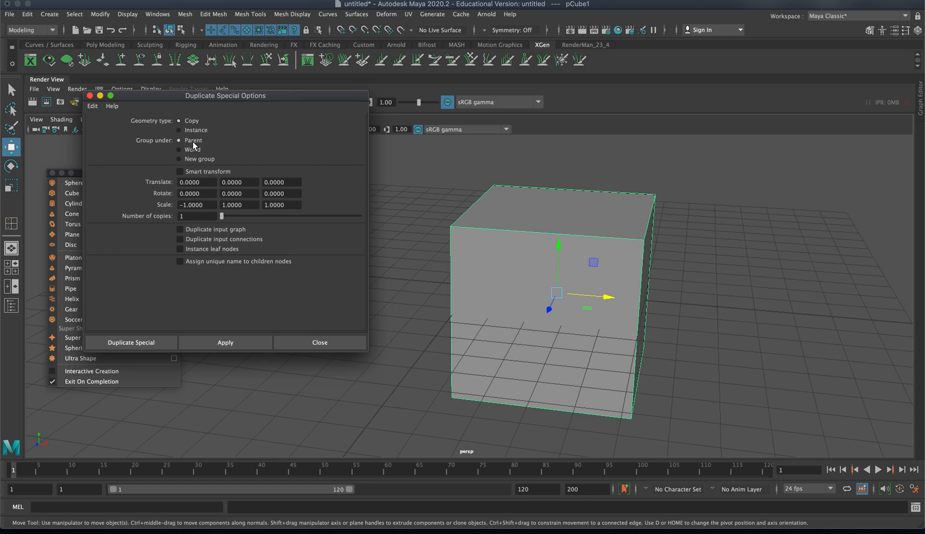
pyautogui.click(179, 130)
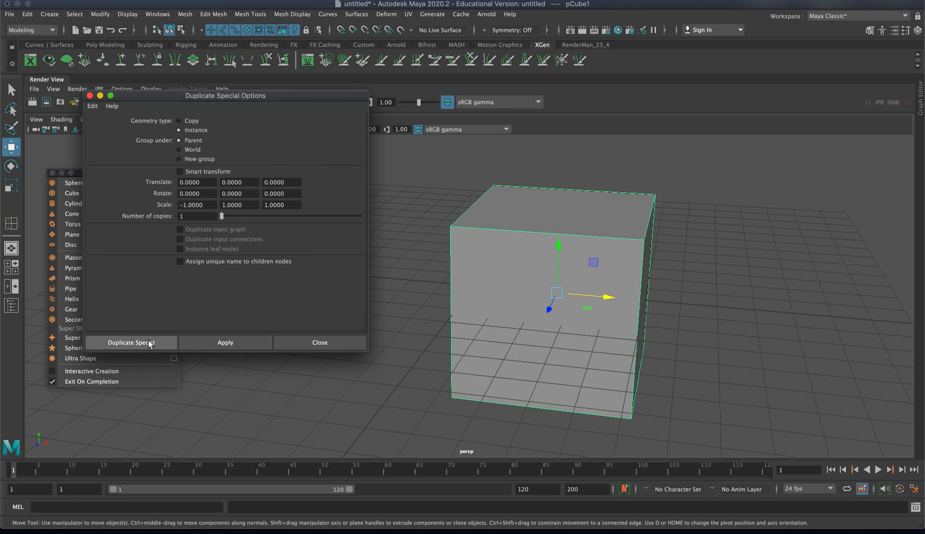
pyautogui.click(131, 342)
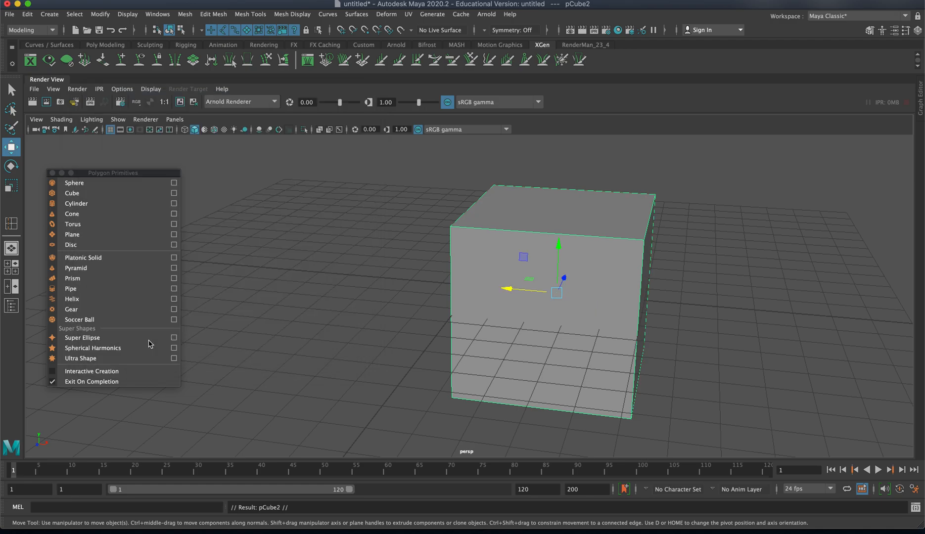
# Delete the instanced copy that overlaps the original cube.
pyautogui.keyDown('alt'); pyautogui.moveTo(555, 293); pyautogui.dragTo(578, 312); pyautogui.keyUp('alt')
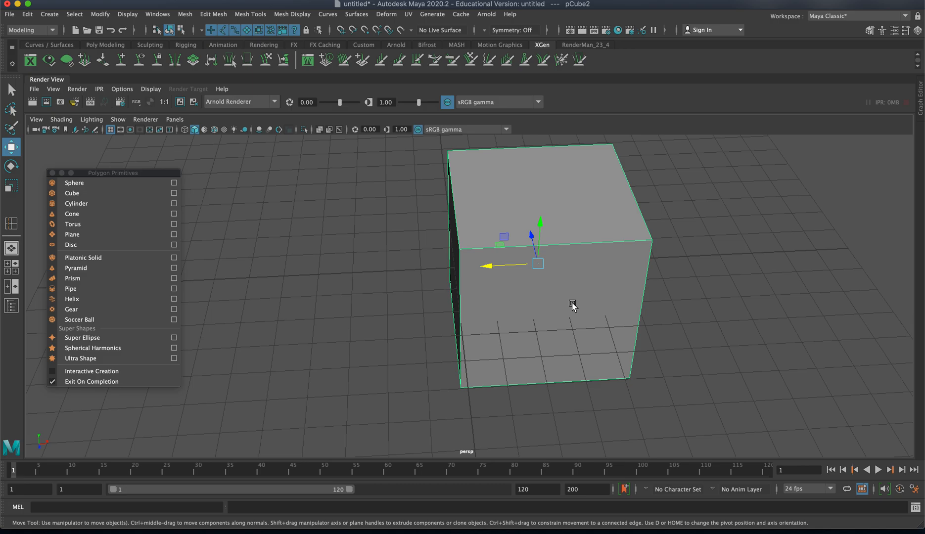
pyautogui.moveTo(483, 266); pyautogui.dragTo(345, 269)
pyautogui.press('Delete')
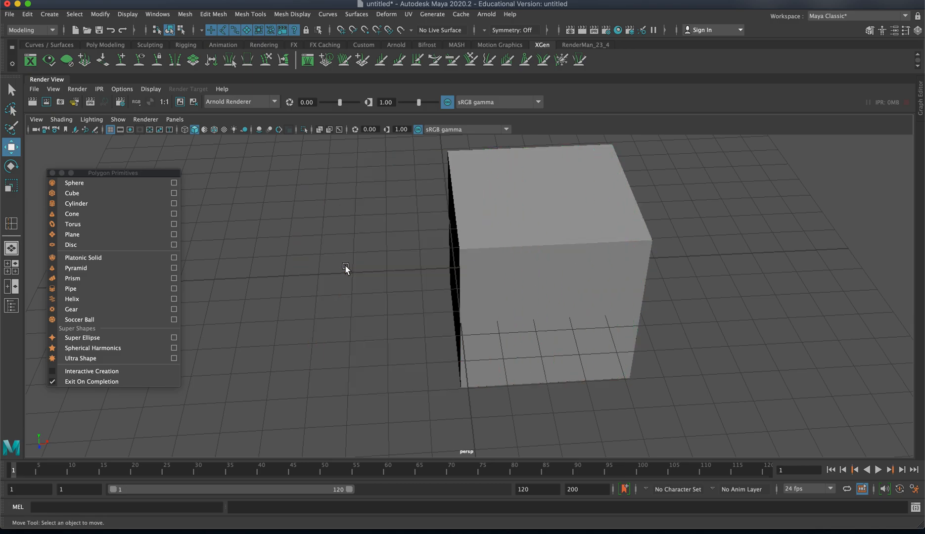
# Move the original cube's pivot along X in the top view to its open side on the grid's centre line.
pyautogui.click(534, 265)
pyautogui.press('space')
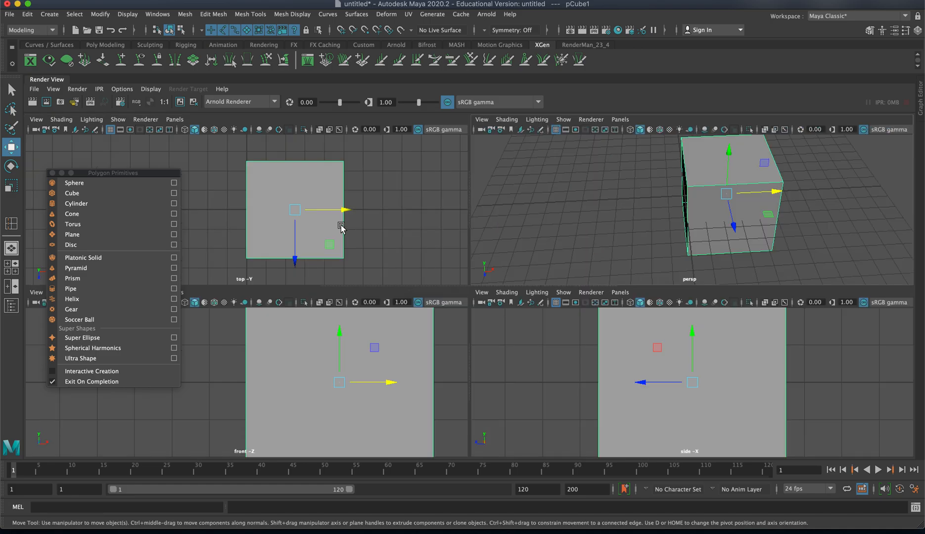
pyautogui.press('space')
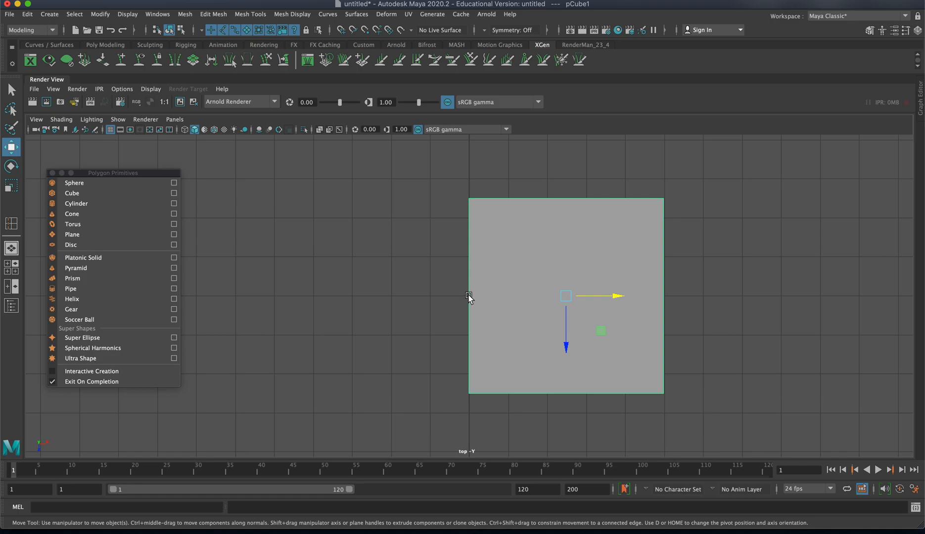
pyautogui.press('d')
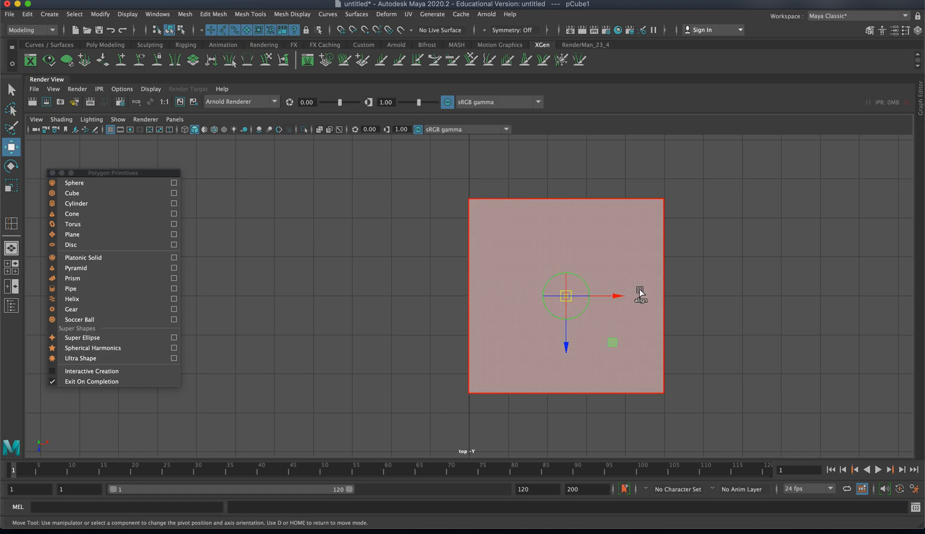
pyautogui.moveTo(618, 295); pyautogui.dragTo(522, 300)
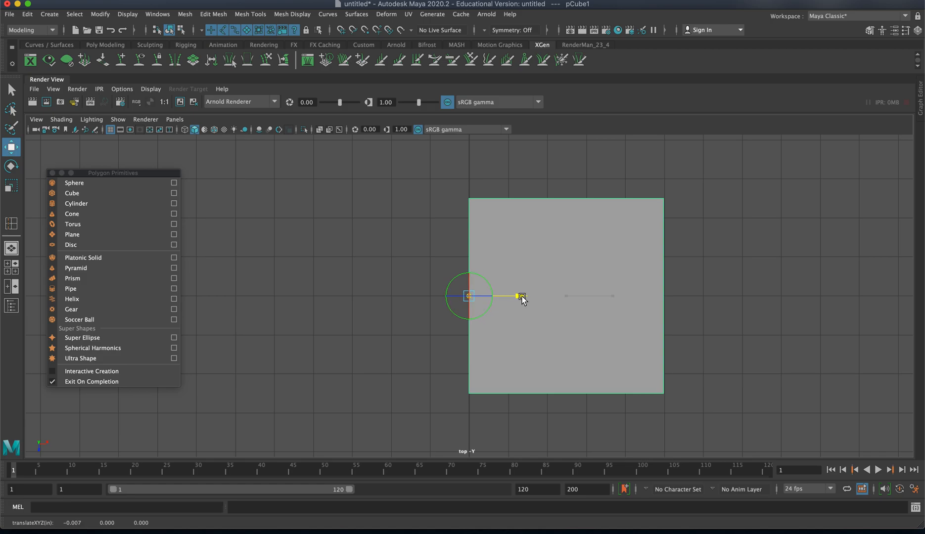
pyautogui.press('d')
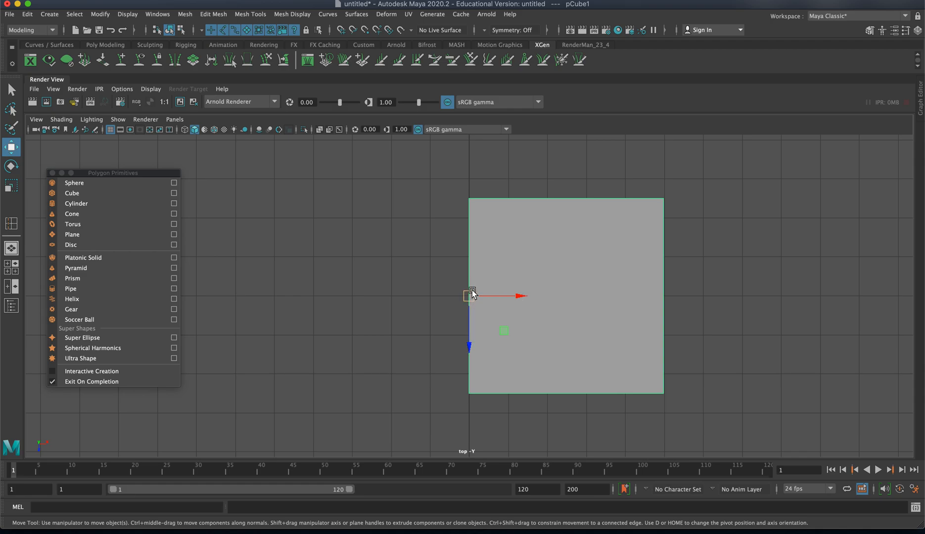
# Create a mirrored instance of the cube across its open side with Duplicate Special, using an X scale of -1.
pyautogui.press('space')
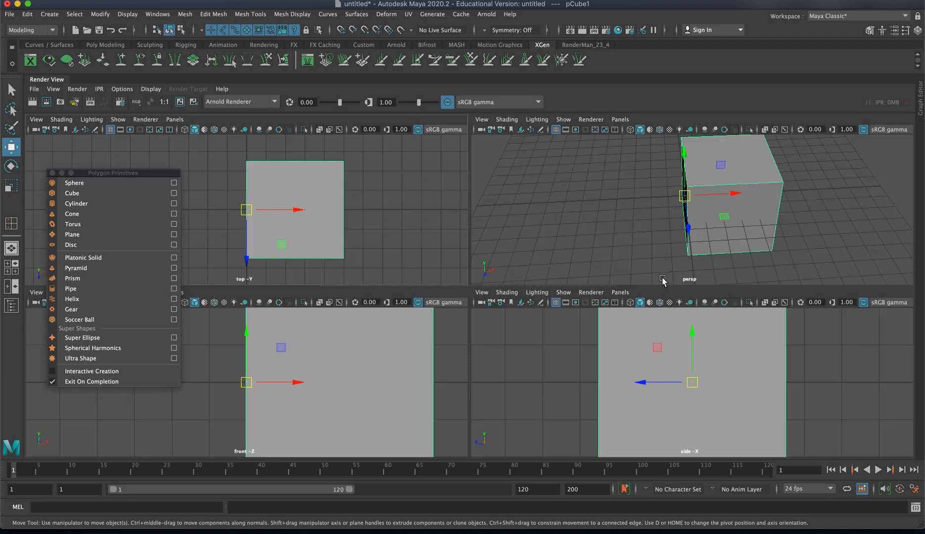
pyautogui.press('space')
pyautogui.keyDown('alt'); pyautogui.moveTo(626, 262); pyautogui.dragTo(522, 239); pyautogui.keyUp('alt')
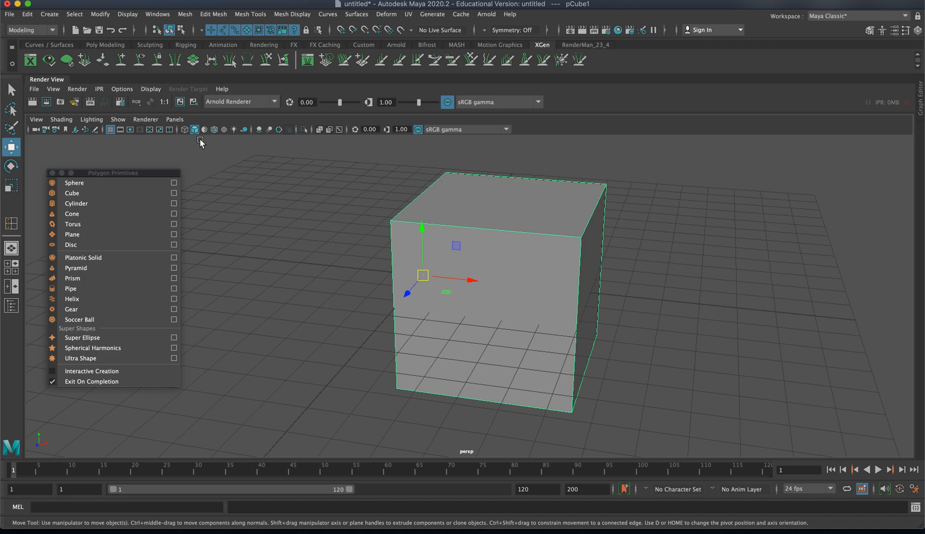
pyautogui.click(29, 15)
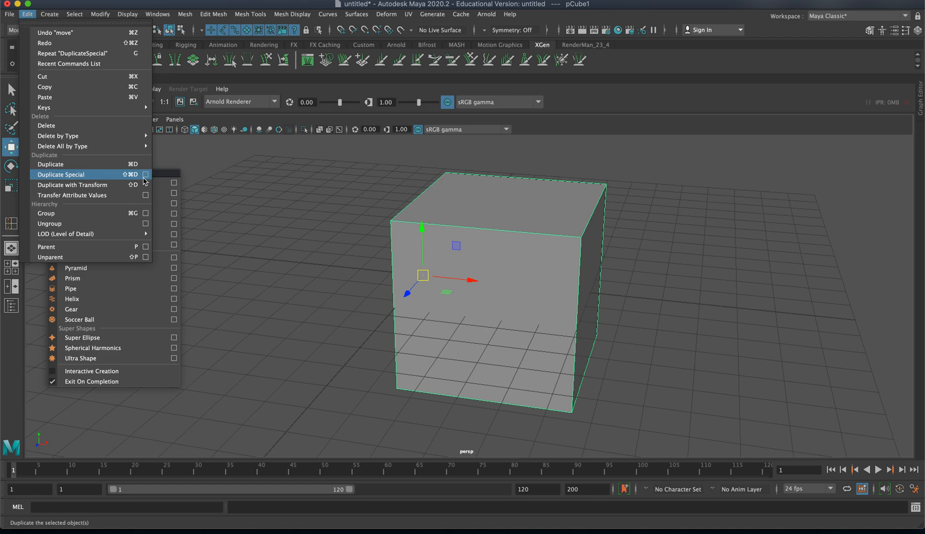
pyautogui.click(145, 175)
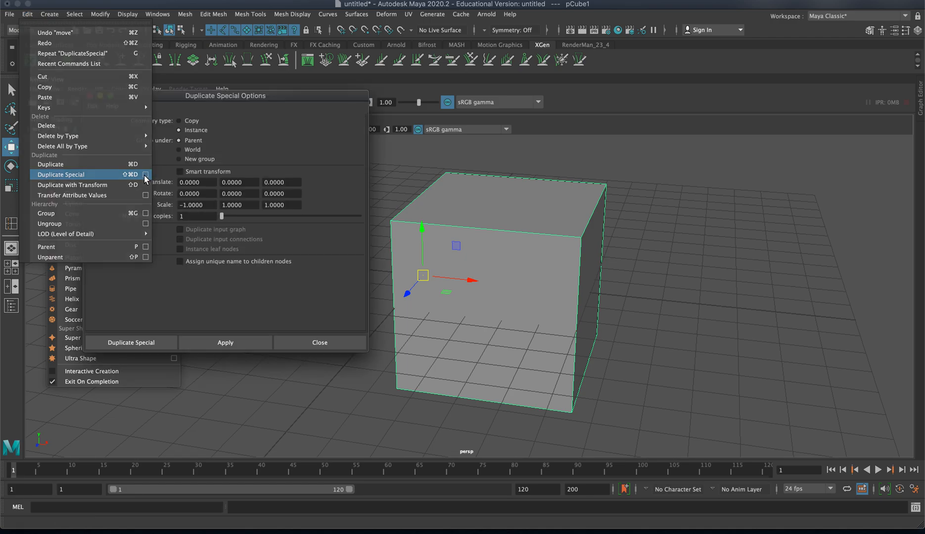
pyautogui.click(185, 205)
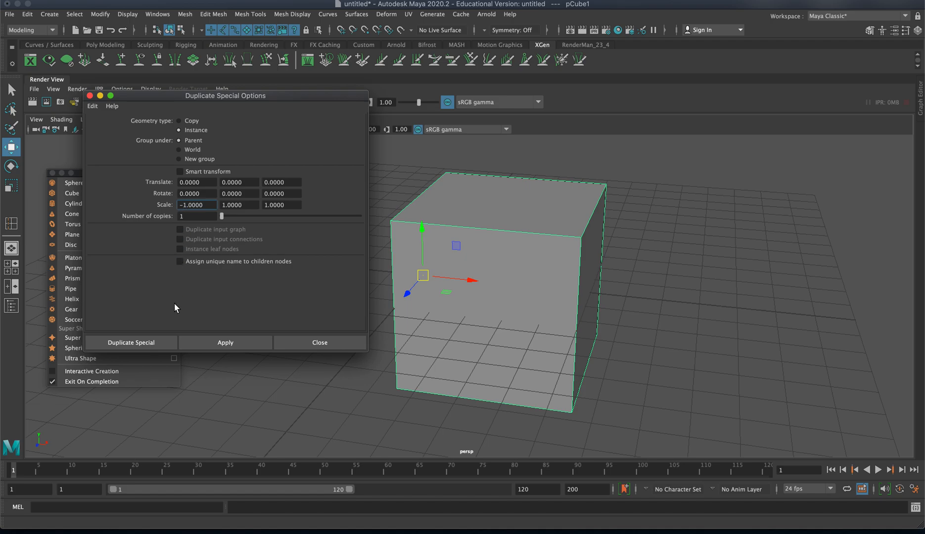
pyautogui.click(154, 341)
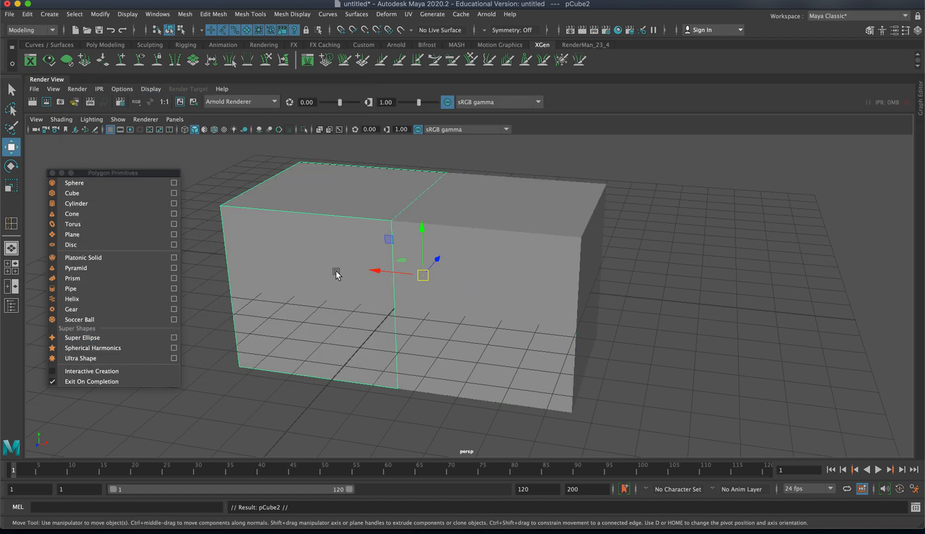
# Try moving the two outer top corner vertices of the original cube to test the mirrored instance.
pyautogui.keyDown('alt'); pyautogui.moveTo(432, 268); pyautogui.dragTo(399, 269); pyautogui.keyUp('alt')
pyautogui.keyDown('alt'); pyautogui.moveTo(412, 288); pyautogui.dragTo(489, 277, button='right'); pyautogui.keyUp('alt')
pyautogui.keyDown('alt'); pyautogui.moveTo(527, 230); pyautogui.dragTo(516, 266, button='middle'); pyautogui.keyUp('alt')
pyautogui.keyDown('alt'); pyautogui.moveTo(516, 266); pyautogui.dragTo(292, 189, button='right'); pyautogui.keyUp('alt')
pyautogui.click(503, 309)
pyautogui.moveTo(533, 281); pyautogui.dragTo(499, 274, button='right')
pyautogui.moveTo(501, 274); pyautogui.dragTo(521, 312)
pyautogui.moveTo(517, 302)
pyautogui.mouseDown()
pyautogui.moveTo(496, 287)
pyautogui.moveTo(506, 311)
pyautogui.moveTo(497, 287)
pyautogui.moveTo(506, 291)
pyautogui.mouseUp()
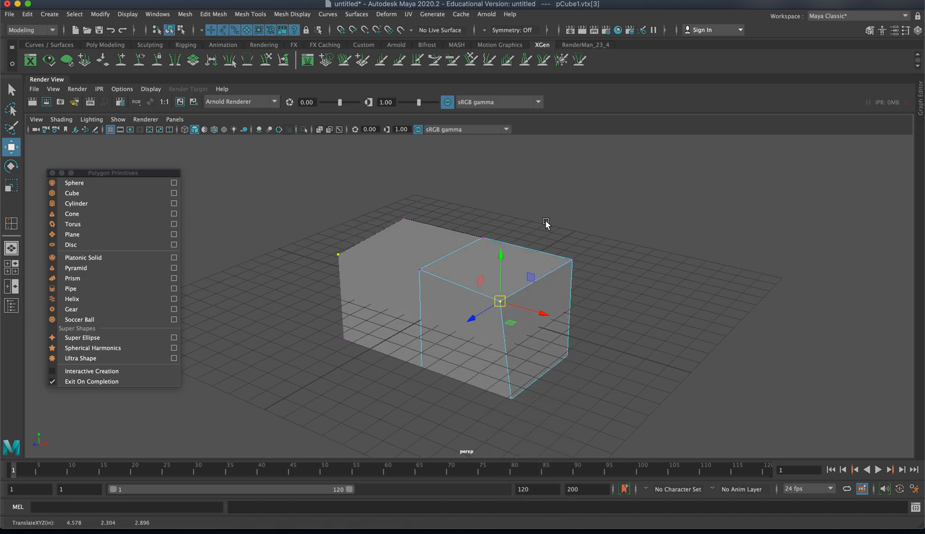
pyautogui.click(572, 259)
pyautogui.moveTo(571, 259); pyautogui.dragTo(551, 254)
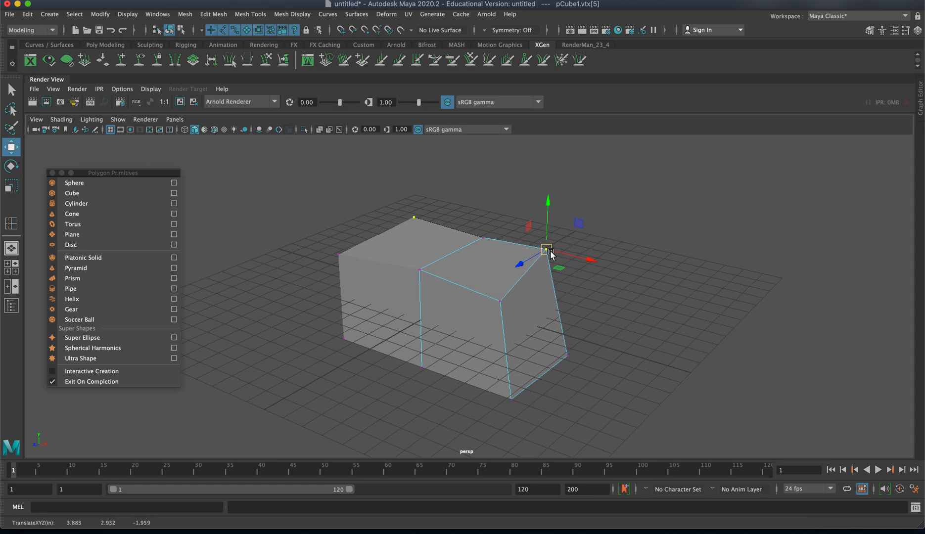
# Undo the test moves of the cube's corner vertices.
pyautogui.hotkey('ctrl', 'z')
pyautogui.hotkey('ctrl', 'z')
pyautogui.hotkey('ctrl', 'z')
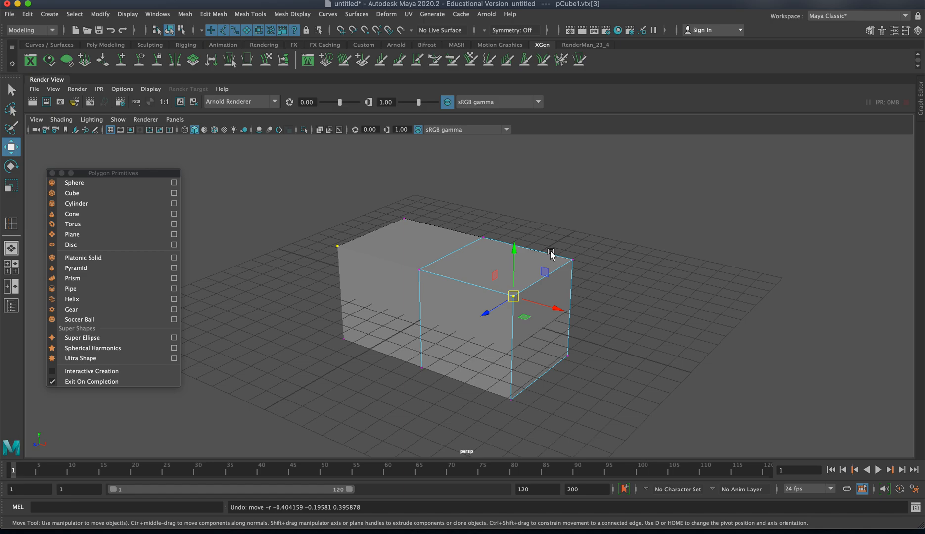
# Select the mirrored cube in object mode and show the Channel Box / Layer Editor.
pyautogui.moveTo(515, 260); pyautogui.dragTo(515, 260)
pyautogui.moveTo(406, 258); pyautogui.dragTo(450, 242, button='right')
pyautogui.click(406, 249)
pyautogui.keyDown('alt'); pyautogui.moveTo(581, 283); pyautogui.dragTo(563, 281, button='right'); pyautogui.keyUp('alt')
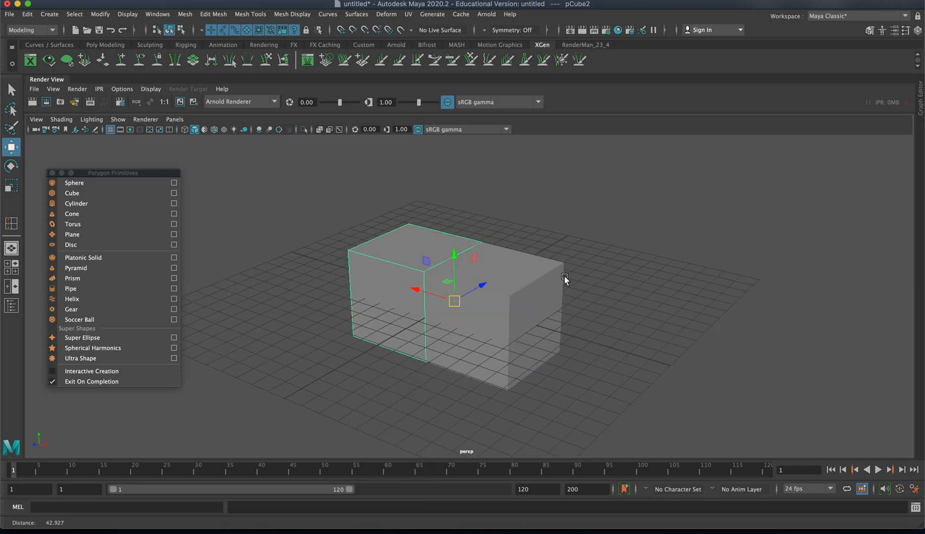
pyautogui.click(917, 30)
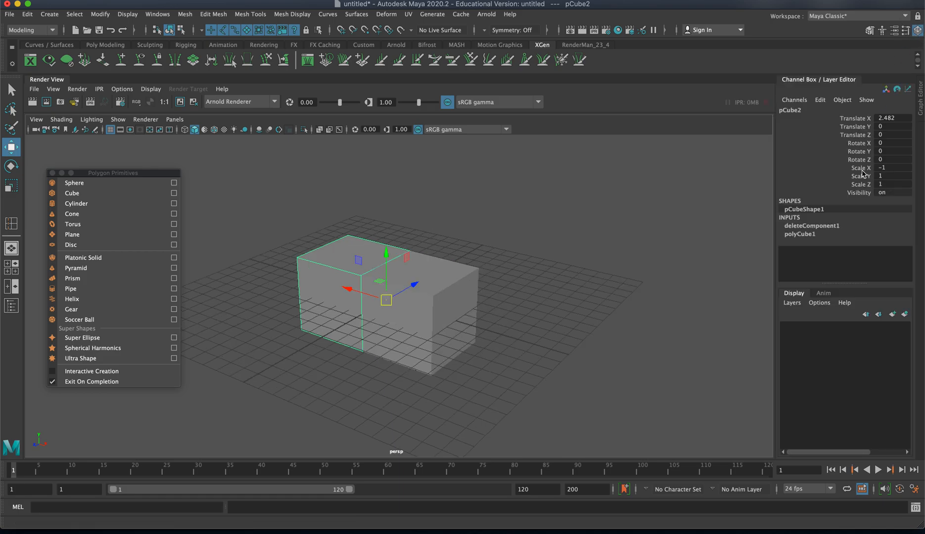
pyautogui.click(792, 303)
pyautogui.click(797, 313)
pyautogui.click(399, 234)
pyautogui.click(374, 258)
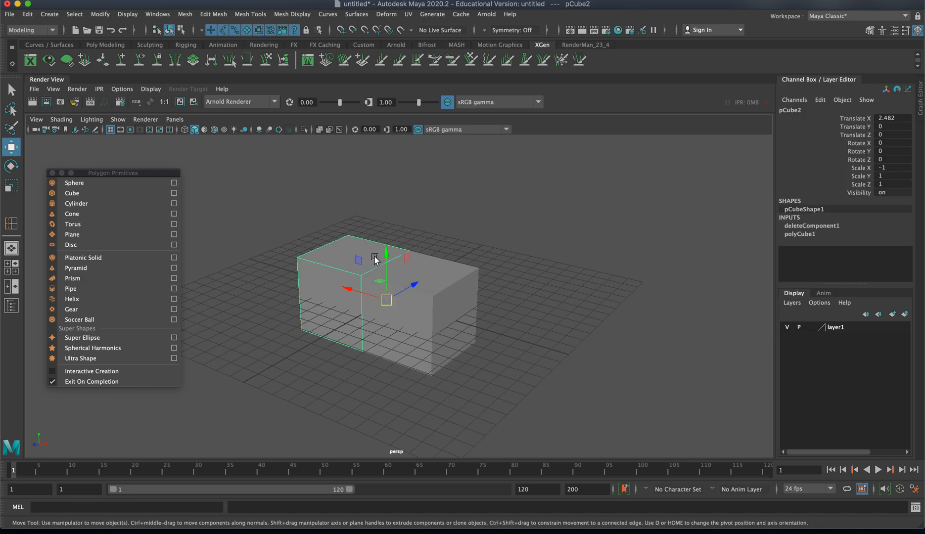
pyautogui.click(847, 326)
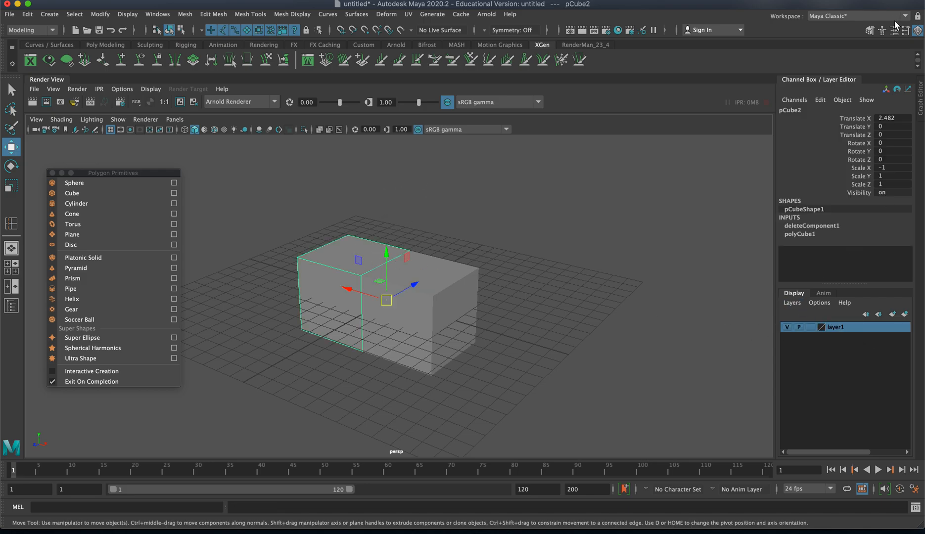
pyautogui.click(917, 29)
pyautogui.click(918, 32)
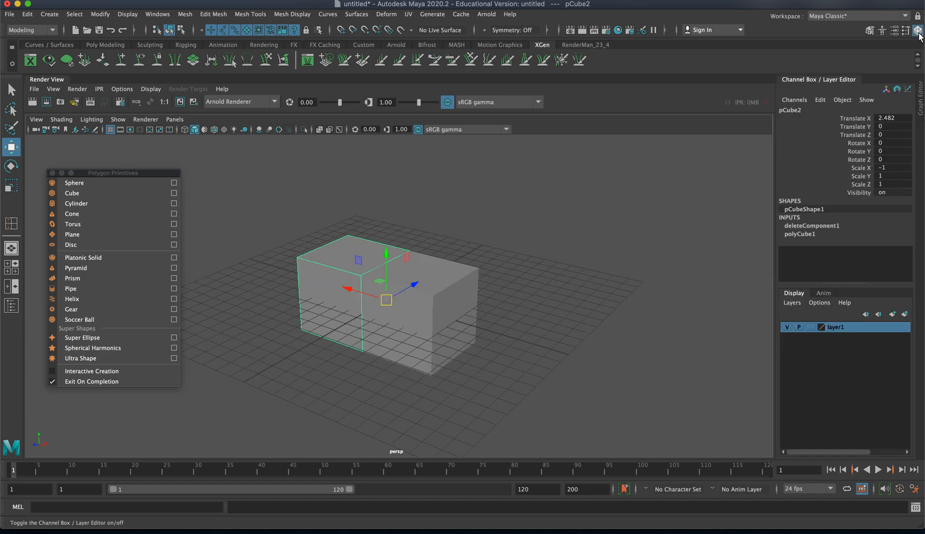
pyautogui.rightClick(834, 326)
pyautogui.moveTo(845, 394)
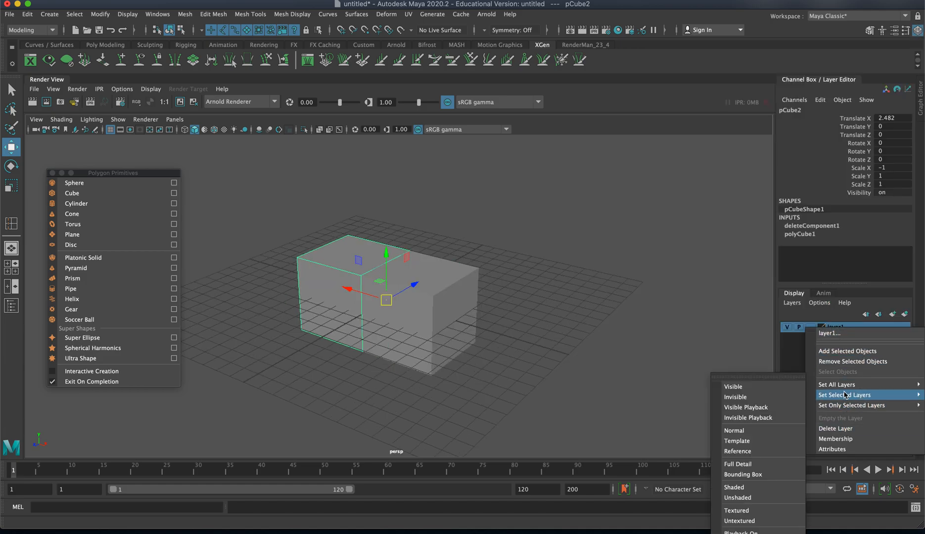
pyautogui.click(851, 428)
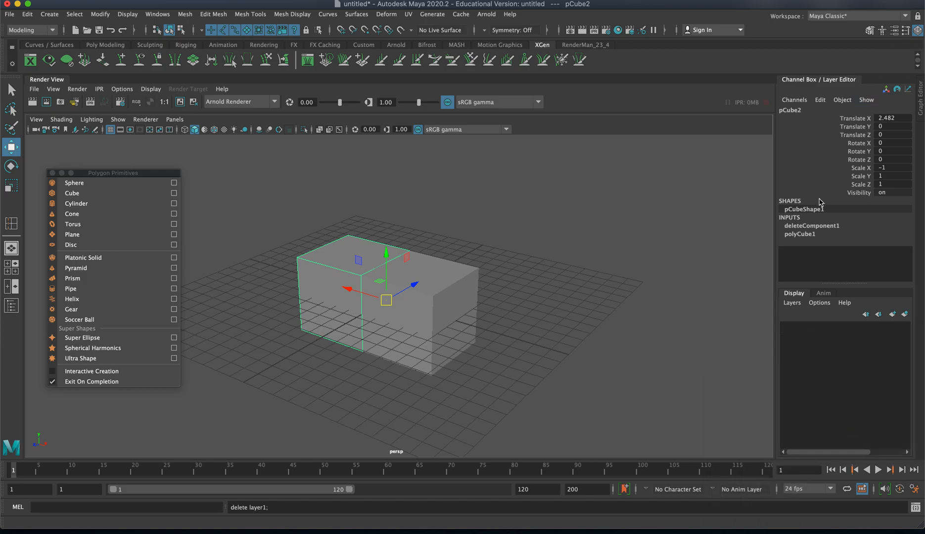
# Create a display layer and add the selected mirrored cube to it.
pyautogui.click(792, 302)
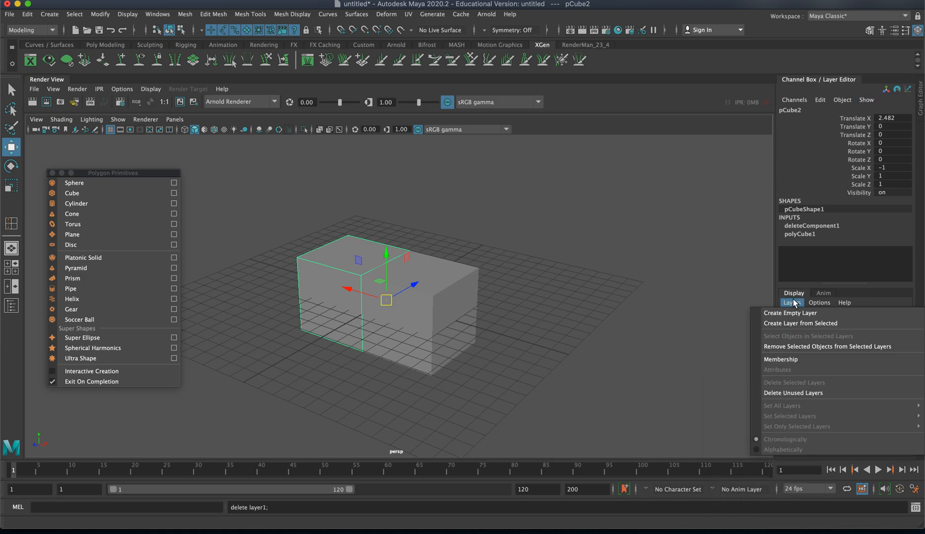
pyautogui.click(804, 324)
pyautogui.click(406, 175)
pyautogui.click(364, 247)
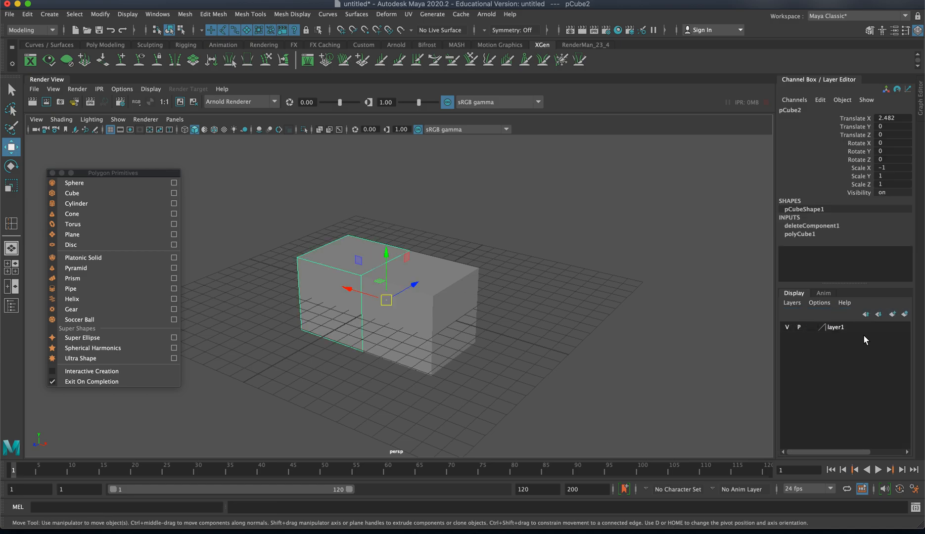
pyautogui.click(852, 326)
pyautogui.rightClick(851, 326)
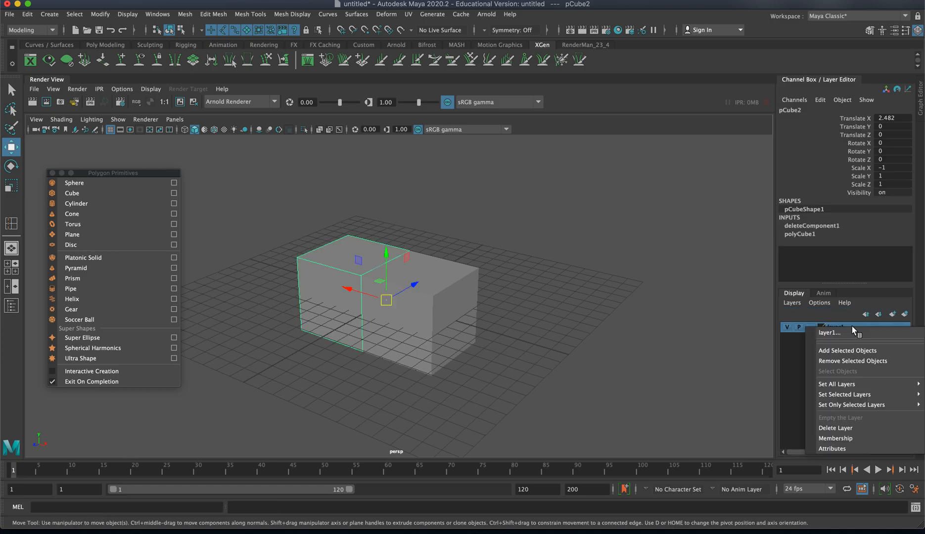
pyautogui.click(865, 351)
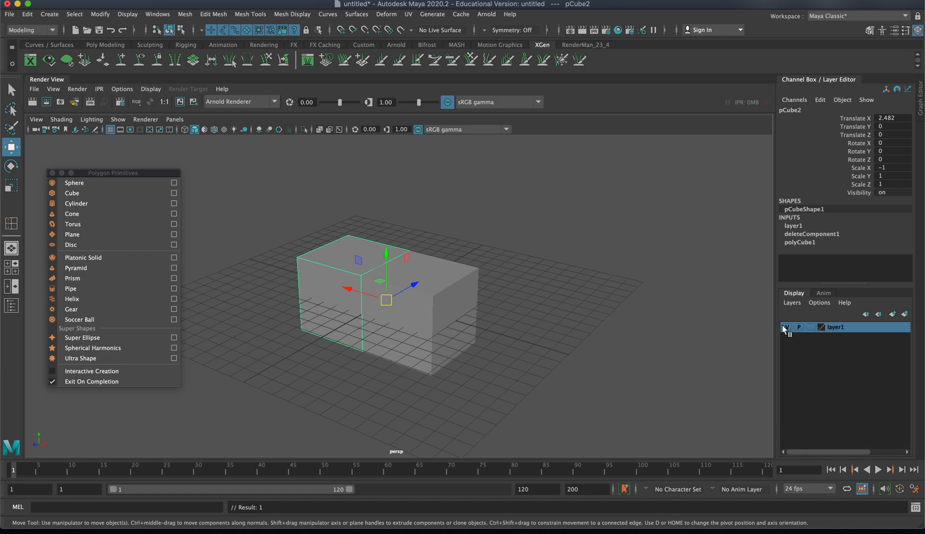
# Toggle the layer's visibility off and on, set its display type to Reference, and clear the selection.
pyautogui.click(787, 327)
pyautogui.click(788, 327)
pyautogui.click(811, 327)
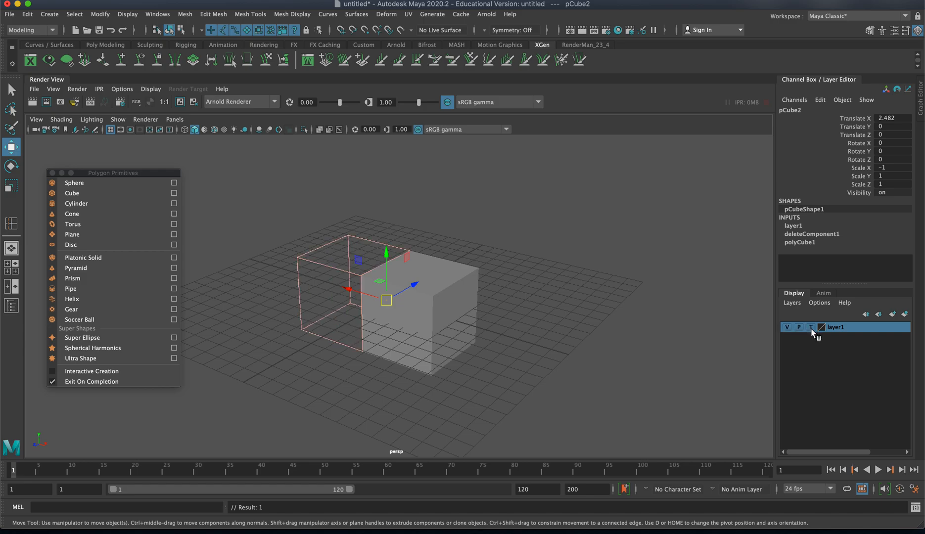
pyautogui.click(811, 328)
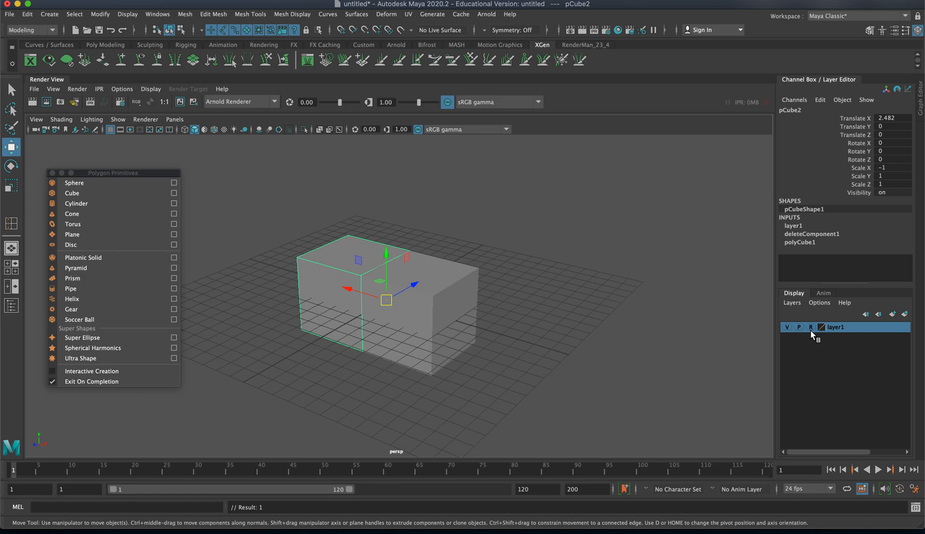
pyautogui.click(526, 222)
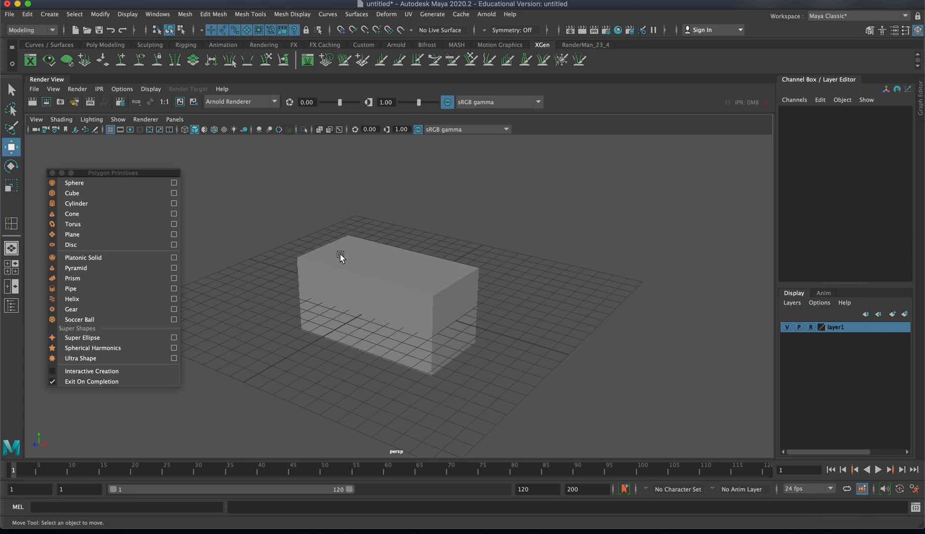
# Try moving an outer top corner vertex of the original cube, undo the move, and return to object mode.
pyautogui.click(438, 302)
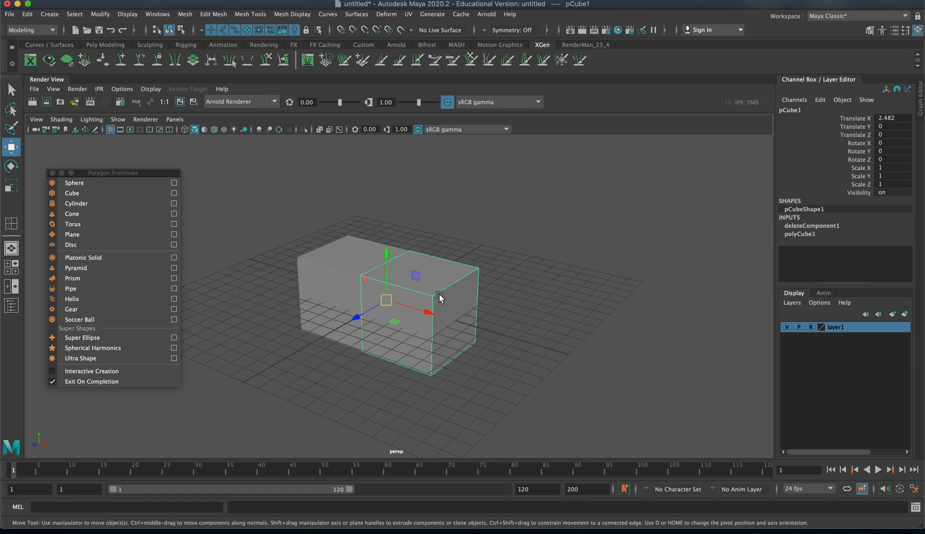
pyautogui.rightClick(444, 282)
pyautogui.click(393, 282)
pyautogui.click(476, 270)
pyautogui.moveTo(476, 271)
pyautogui.mouseDown()
pyautogui.moveTo(444, 274)
pyautogui.moveTo(458, 270)
pyautogui.mouseUp()
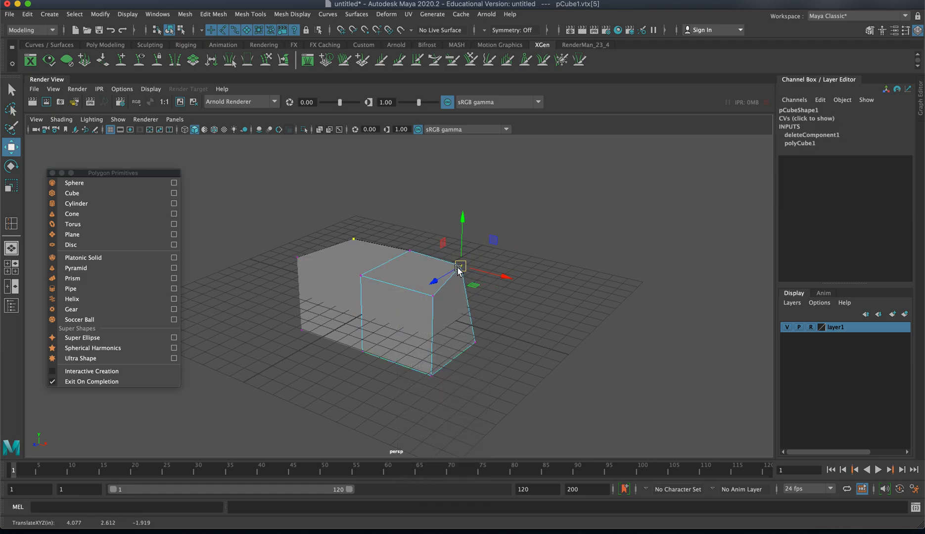
pyautogui.hotkey('ctrl', 'z')
pyautogui.moveTo(448, 322); pyautogui.dragTo(547, 265, button='right')
# Extrude the original cube's front face, facing along the Z axis, outward by about 3.7 units.
pyautogui.keyDown('alt'); pyautogui.moveTo(552, 286); pyautogui.dragTo(437, 324); pyautogui.keyUp('alt')
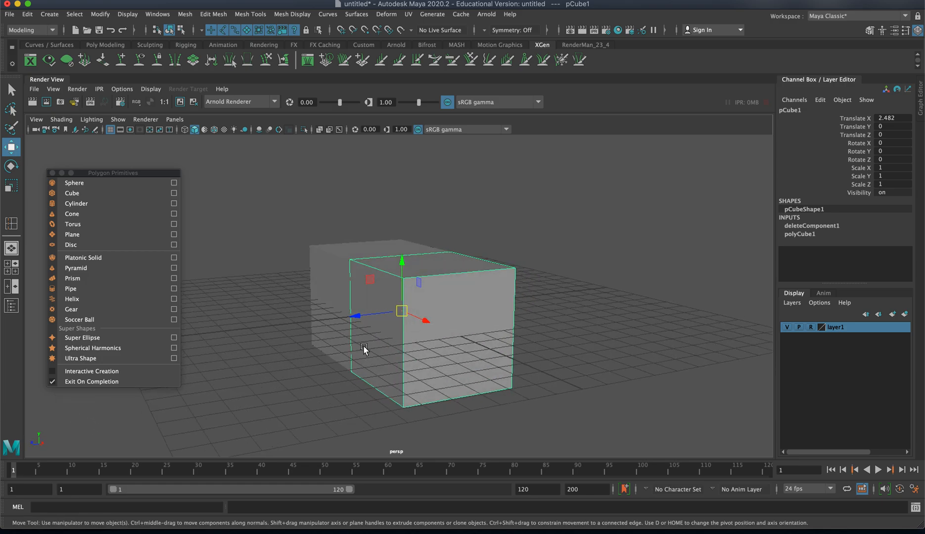
pyautogui.rightClick(388, 348)
pyautogui.moveTo(389, 328); pyautogui.dragTo(386, 312, button='right')
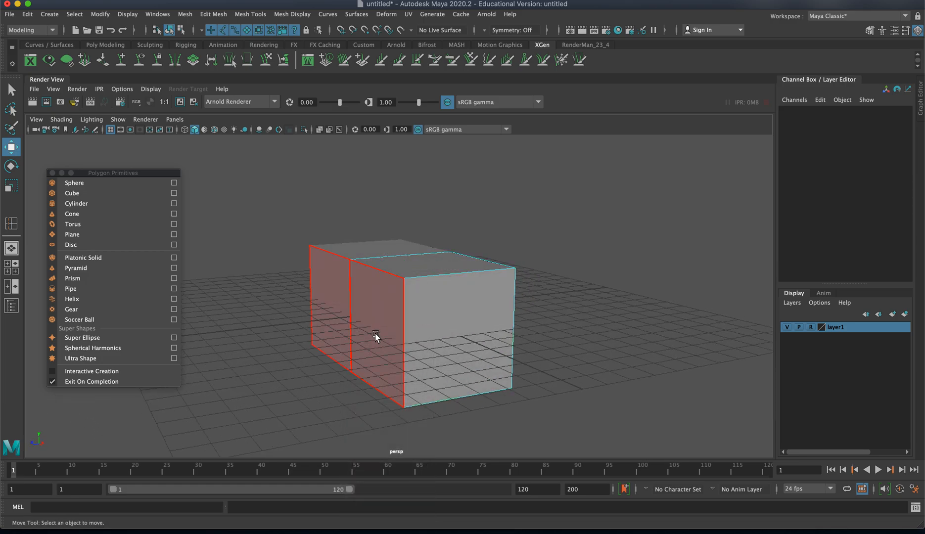
pyautogui.click(374, 336)
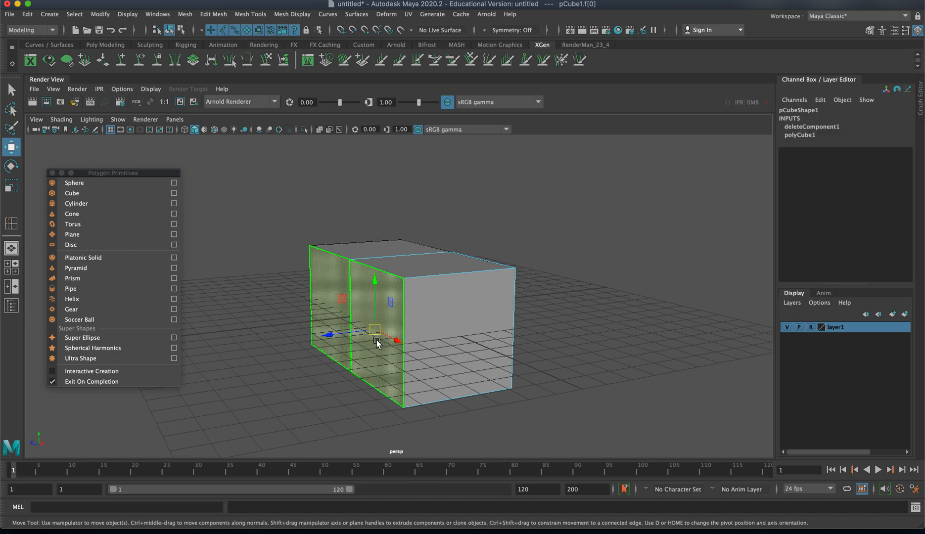
pyautogui.moveTo(378, 292); pyautogui.dragTo(427, 263, button='right')
pyautogui.moveTo(431, 302); pyautogui.dragTo(430, 287, button='right')
pyautogui.click(374, 338)
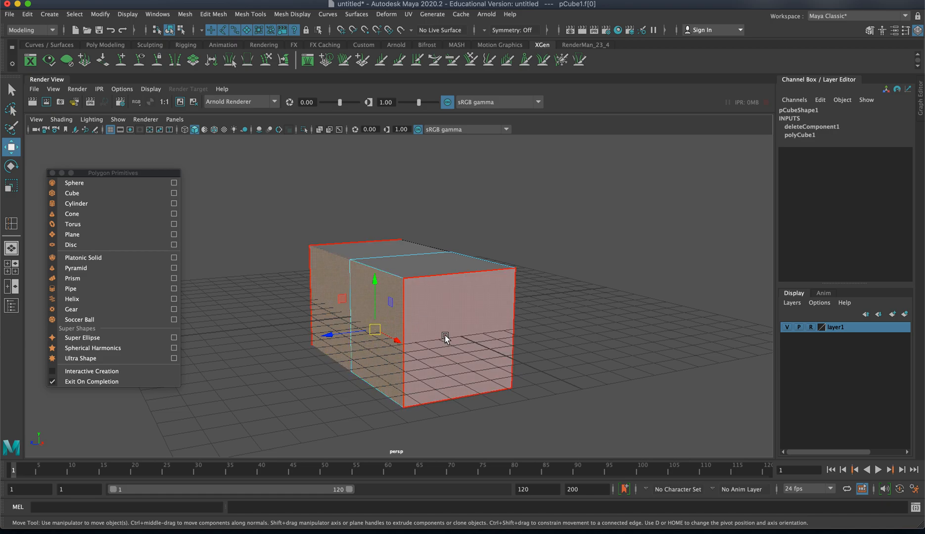
pyautogui.keyDown('shift'); pyautogui.rightClick(391, 318); pyautogui.keyUp('shift')
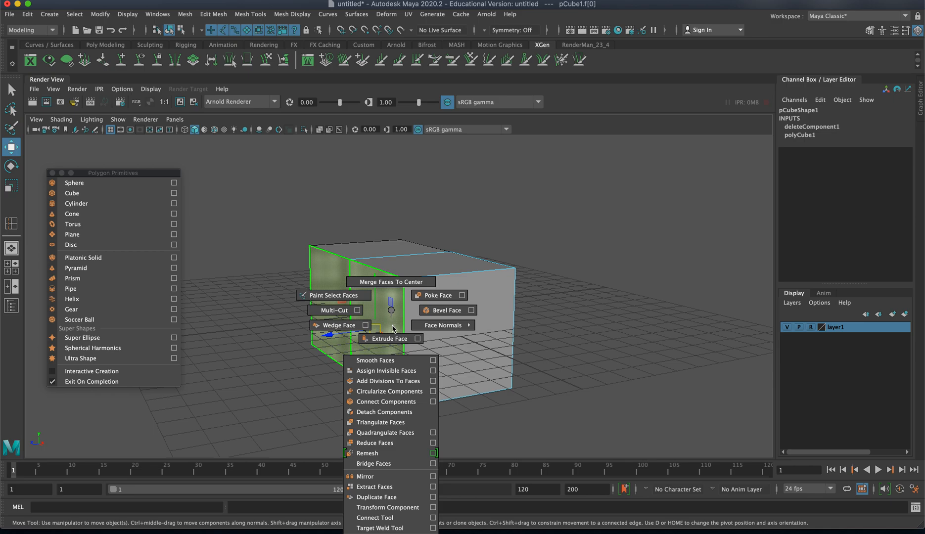
pyautogui.click(389, 338)
pyautogui.moveTo(341, 336); pyautogui.dragTo(248, 347)
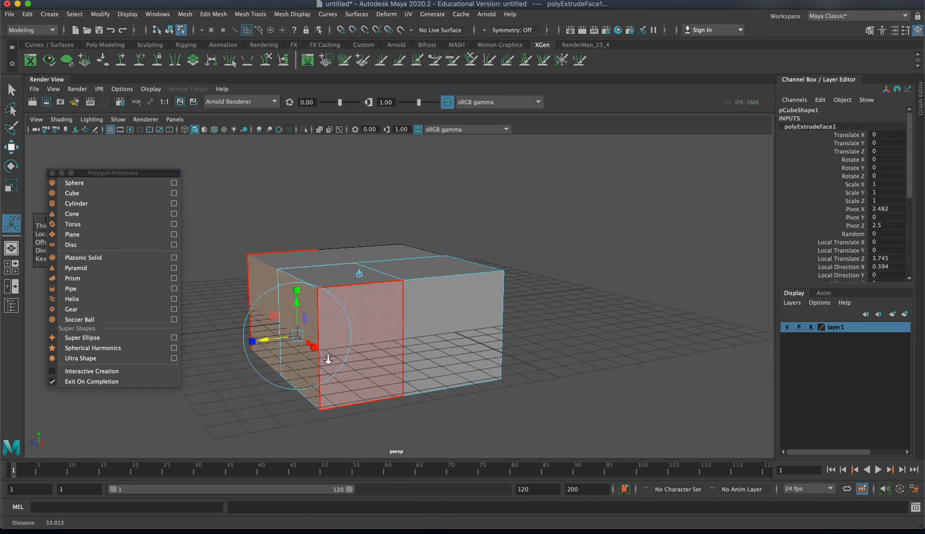
# Extrude the end face four more times into a long segmented bar, the last extrusion about 7.8 units, and return to object mode.
pyautogui.scroll(-5, 334, 360)
pyautogui.hotkey('ctrl', 'e')
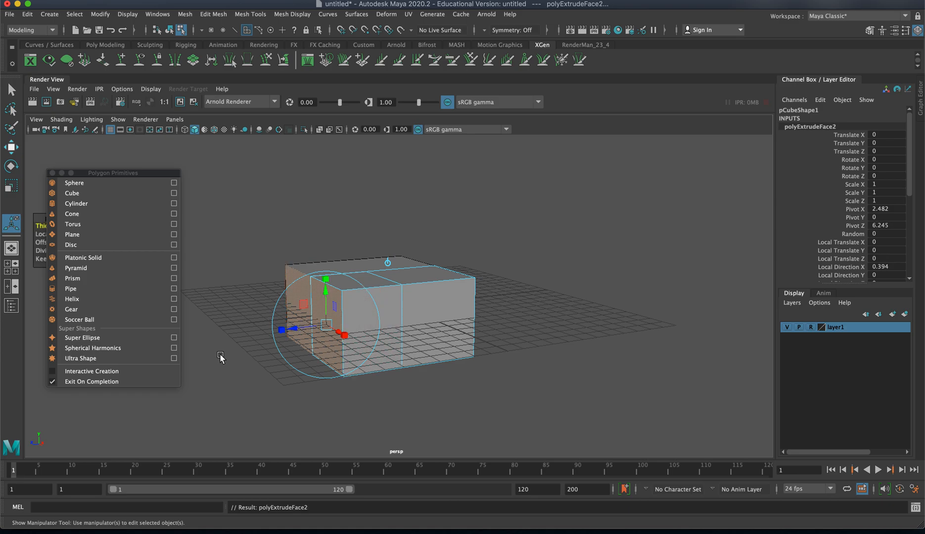
pyautogui.moveTo(300, 328); pyautogui.dragTo(166, 351)
pyautogui.hotkey('ctrl', 'e')
pyautogui.hotkey('ctrl', 'e')
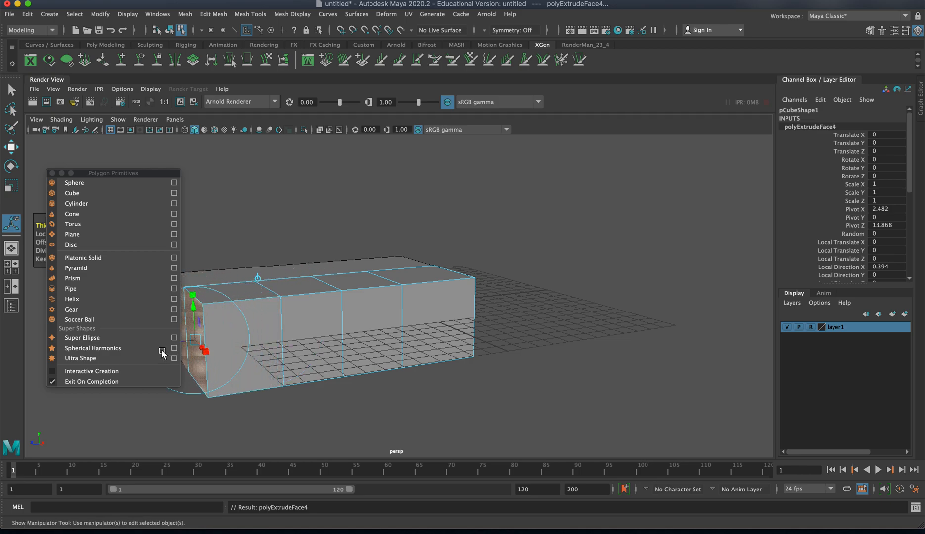
pyautogui.scroll(-5, 376, 287)
pyautogui.moveTo(302, 317); pyautogui.dragTo(214, 324)
pyautogui.hotkey('ctrl', 'e')
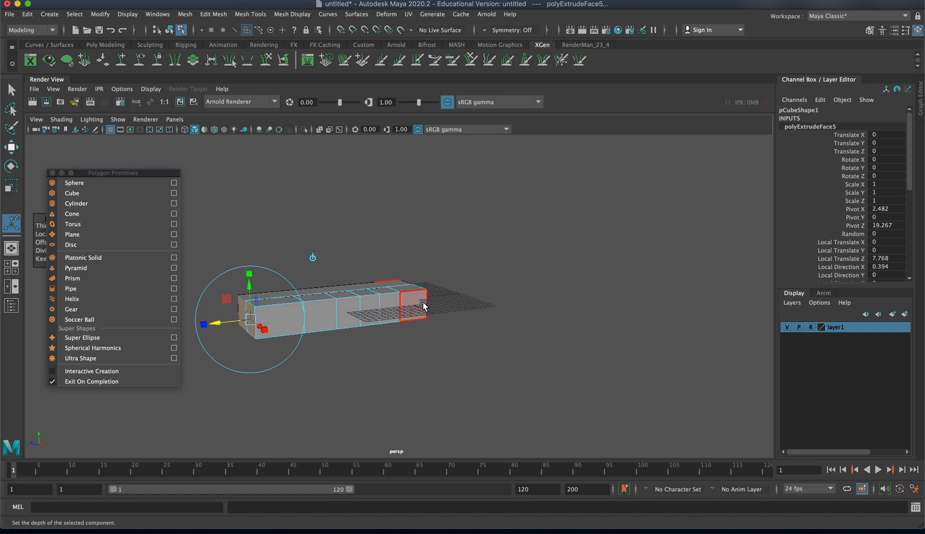
pyautogui.moveTo(413, 307); pyautogui.dragTo(456, 288, button='right')
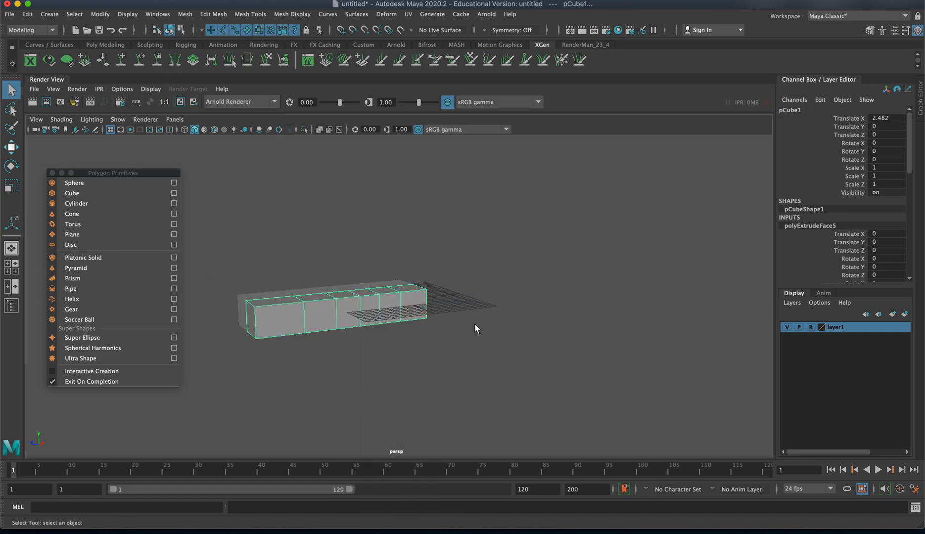
# Hide the display layer that holds the mirrored half.
pyautogui.keyDown('alt'); pyautogui.moveTo(459, 326); pyautogui.dragTo(584, 339); pyautogui.keyUp('alt')
pyautogui.keyDown('alt'); pyautogui.moveTo(489, 324); pyautogui.dragTo(777, 348, button='right'); pyautogui.keyUp('alt')
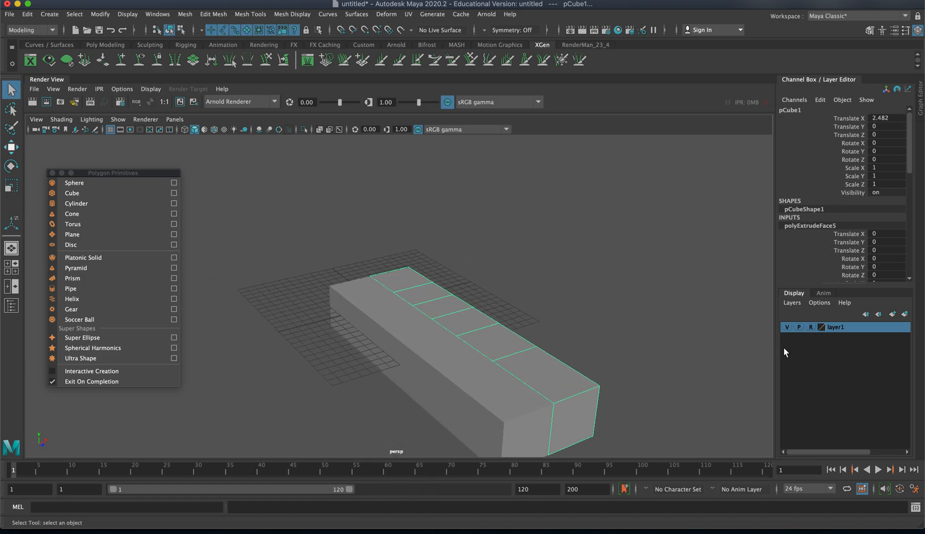
pyautogui.click(788, 328)
pyautogui.moveTo(561, 336)
pyautogui.keyDown('alt'); pyautogui.mouseDown()
pyautogui.moveTo(596, 322)
pyautogui.moveTo(565, 326)
pyautogui.mouseUp(); pyautogui.keyUp('alt')
# Delete the five inner faces that the extrusions left on the original half's centre-line side.
pyautogui.moveTo(564, 323); pyautogui.dragTo(557, 305, button='right')
pyautogui.click(579, 323)
pyautogui.press('Delete')
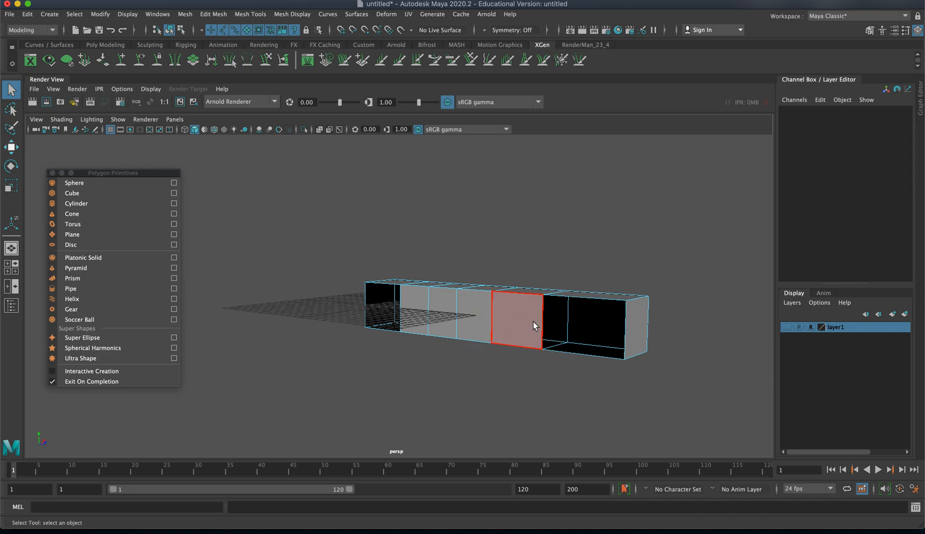
pyautogui.click(526, 321)
pyautogui.press('Delete')
pyautogui.click(481, 314)
pyautogui.press('Delete')
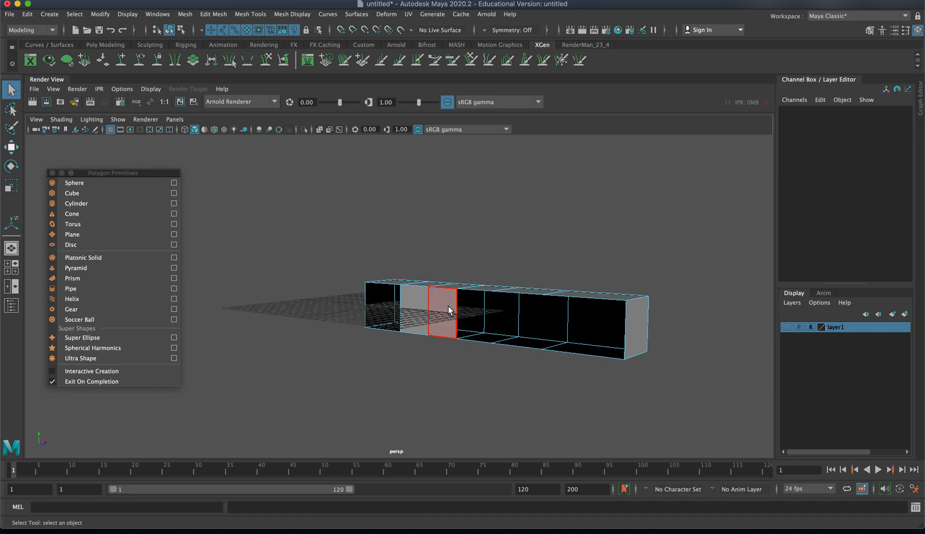
pyautogui.click(448, 307)
pyautogui.press('Delete')
pyautogui.click(421, 308)
pyautogui.press('Delete')
# Make the mirrored half's display layer visible again.
pyautogui.keyDown('alt'); pyautogui.moveTo(524, 371); pyautogui.dragTo(438, 370); pyautogui.keyUp('alt')
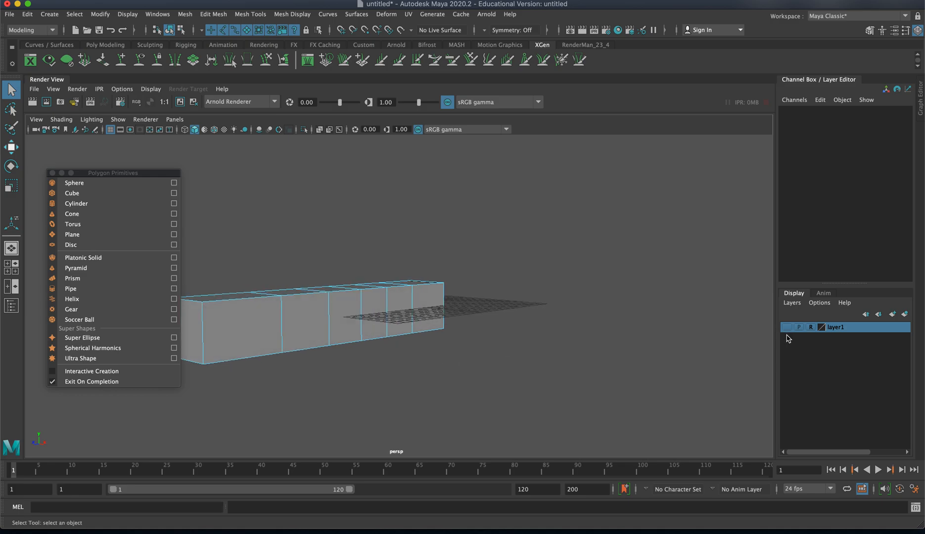
pyautogui.keyDown('alt'); pyautogui.moveTo(512, 317); pyautogui.dragTo(490, 324); pyautogui.keyUp('alt')
pyautogui.click(459, 325)
pyautogui.press('Delete')
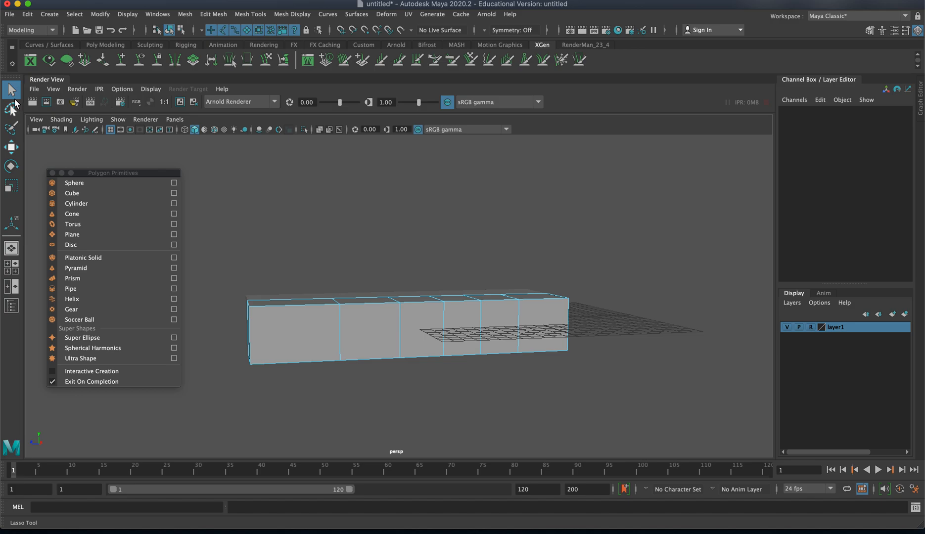
# Switch the original half to vertex mode, frame the whole bar in the side view, and move the Polygon Primitives window clear of it.
pyautogui.moveTo(349, 282); pyautogui.dragTo(293, 284, button='right')
pyautogui.press('space')
pyautogui.press('space')
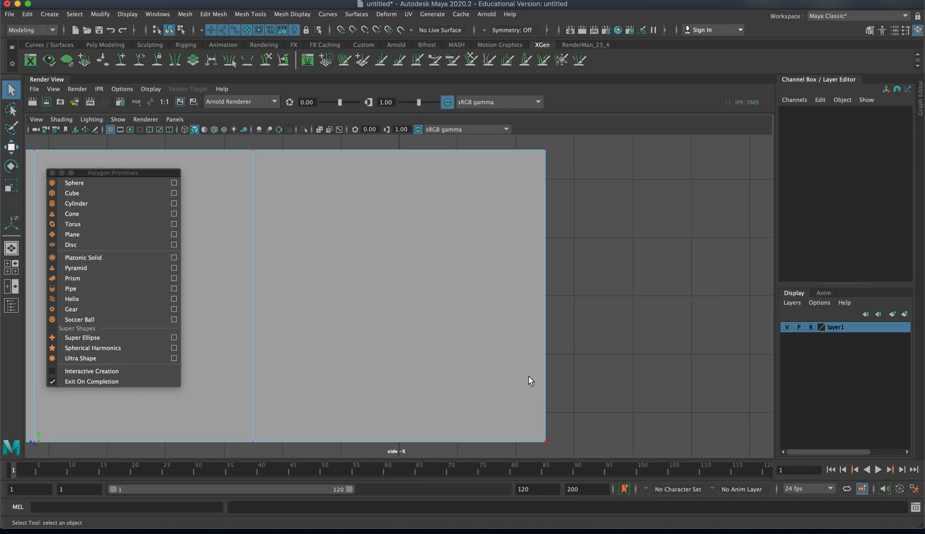
pyautogui.scroll(-8, 445, 354)
pyautogui.keyDown('alt'); pyautogui.moveTo(402, 327); pyautogui.dragTo(703, 340, button='middle'); pyautogui.keyUp('alt')
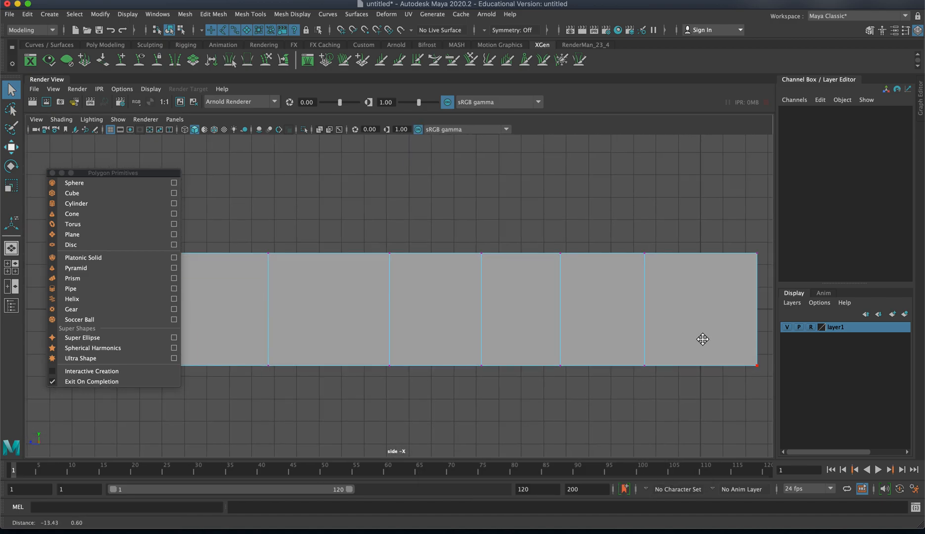
pyautogui.scroll(-3, 591, 348)
pyautogui.moveTo(161, 179); pyautogui.dragTo(159, 400)
# In the side view, taper the front end's upper and lower vertices inward and spread the second vertex column apart.
pyautogui.moveTo(145, 230); pyautogui.dragTo(213, 272)
pyautogui.press('w')
pyautogui.moveTo(162, 338); pyautogui.dragTo(212, 336)
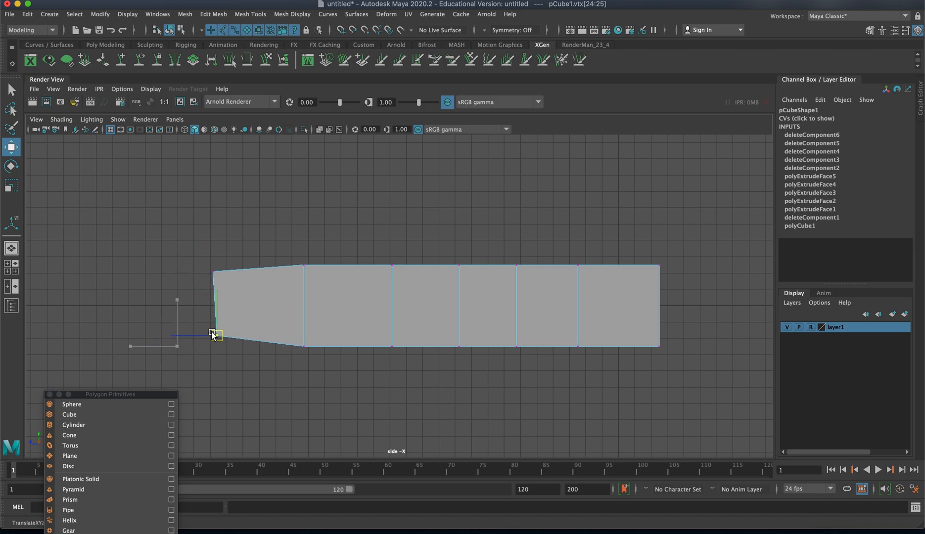
pyautogui.moveTo(275, 239); pyautogui.dragTo(300, 262)
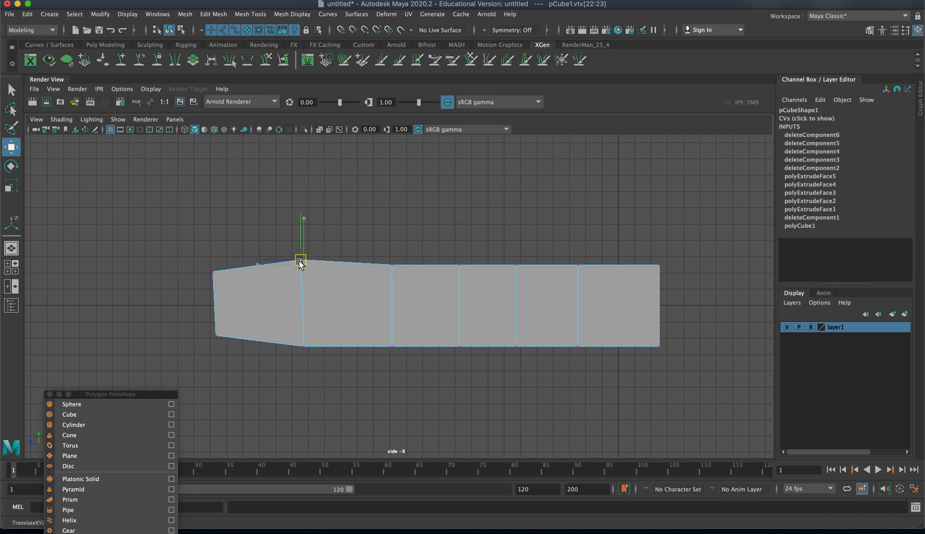
pyautogui.moveTo(285, 331); pyautogui.dragTo(302, 356)
# Move the upper and lower vertices of the third and fourth columns inward and slightly toward the rear to slim the body.
pyautogui.moveTo(378, 242); pyautogui.dragTo(413, 297)
pyautogui.moveTo(392, 266); pyautogui.dragTo(400, 270)
pyautogui.moveTo(369, 329); pyautogui.dragTo(401, 344)
pyautogui.moveTo(434, 215); pyautogui.dragTo(478, 284)
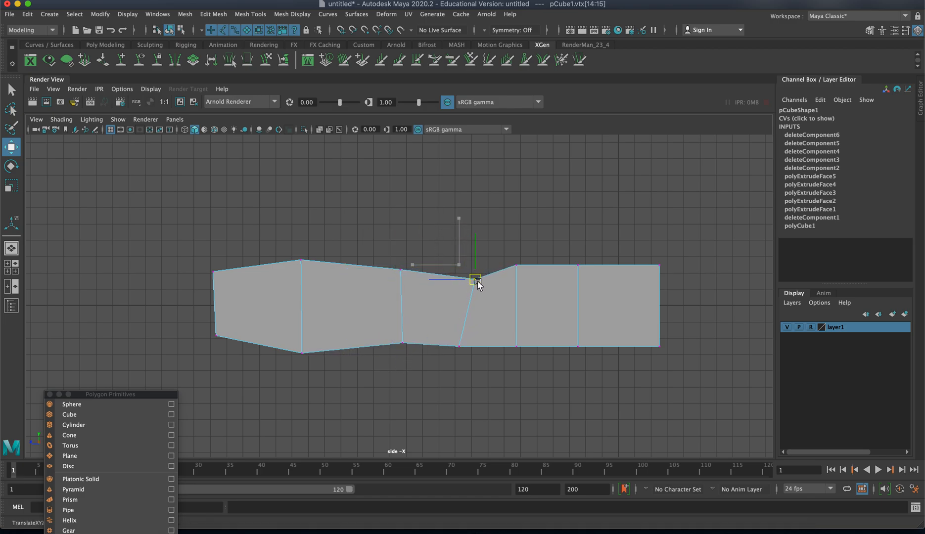
pyautogui.moveTo(444, 323); pyautogui.dragTo(482, 347)
# Bring the fifth column's upper and lower vertices closer together and slightly rearward to narrow the body before the tail.
pyautogui.moveTo(485, 233); pyautogui.dragTo(540, 280)
pyautogui.moveTo(510, 321); pyautogui.dragTo(528, 359)
pyautogui.click(524, 352)
pyautogui.moveTo(497, 311); pyautogui.dragTo(525, 357)
pyautogui.moveTo(519, 352); pyautogui.dragTo(544, 341)
# Flare the rear end's corner vertices outward while shortening the tail, and pinch the fifth column tighter into a narrow tail base.
pyautogui.moveTo(627, 221); pyautogui.dragTo(608, 252)
pyautogui.moveTo(695, 336); pyautogui.dragTo(643, 384)
pyautogui.moveTo(658, 347); pyautogui.dragTo(610, 354)
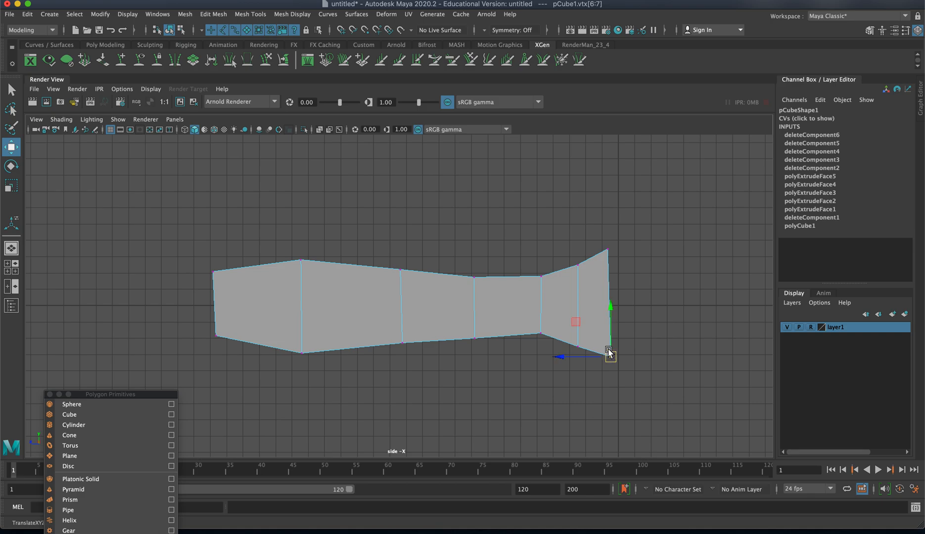
pyautogui.moveTo(522, 252); pyautogui.dragTo(541, 285)
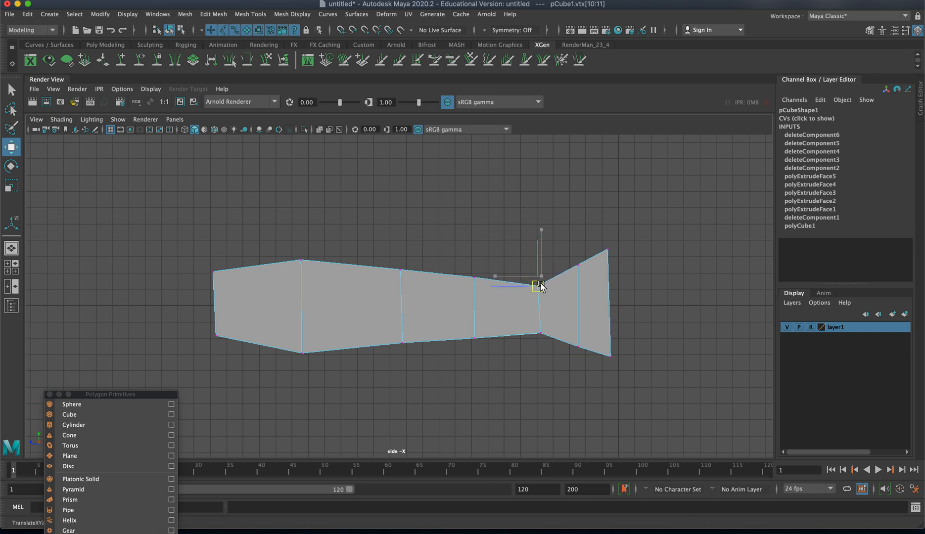
pyautogui.moveTo(532, 320)
pyautogui.mouseDown()
pyautogui.moveTo(554, 352)
pyautogui.moveTo(540, 328)
pyautogui.mouseUp()
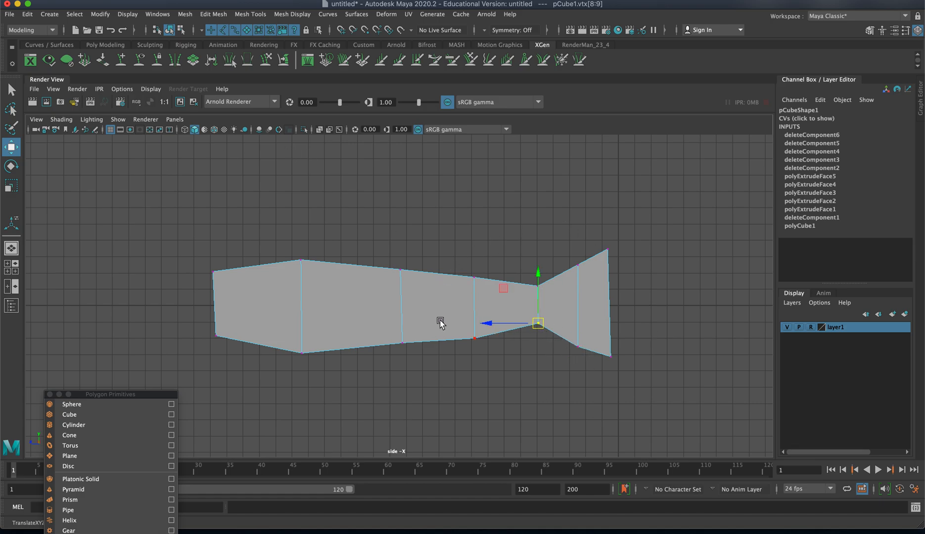
# In the perspective view, select all vertices along the half's outer side and move them toward the centre line.
pyautogui.press('space')
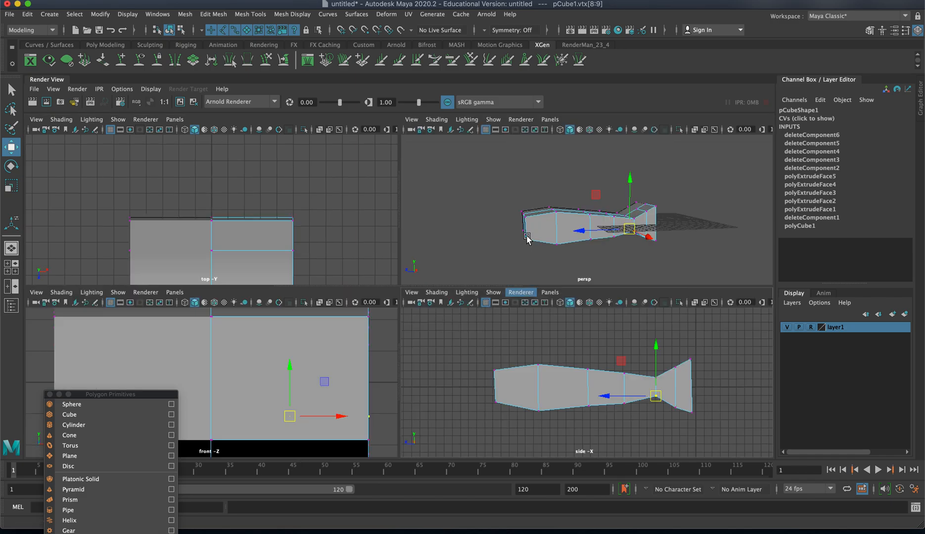
pyautogui.press('space')
pyautogui.keyDown('alt'); pyautogui.moveTo(395, 332); pyautogui.dragTo(508, 281); pyautogui.keyUp('alt')
pyautogui.moveTo(430, 150); pyautogui.dragTo(503, 410)
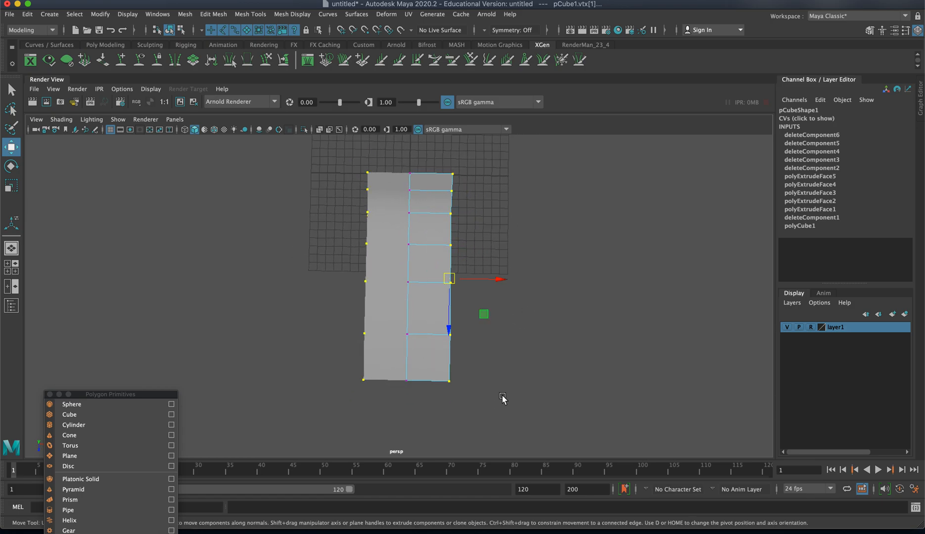
pyautogui.moveTo(494, 276); pyautogui.dragTo(481, 282)
pyautogui.moveTo(475, 281); pyautogui.dragTo(465, 279)
# Taper the nose and tail sections by moving their outer vertices in toward the centre line.
pyautogui.moveTo(417, 400); pyautogui.dragTo(416, 401)
pyautogui.moveTo(476, 382); pyautogui.dragTo(306, 328)
pyautogui.keyDown('alt'); pyautogui.moveTo(521, 295); pyautogui.dragTo(539, 351); pyautogui.keyUp('alt')
pyautogui.scroll(5, 539, 353)
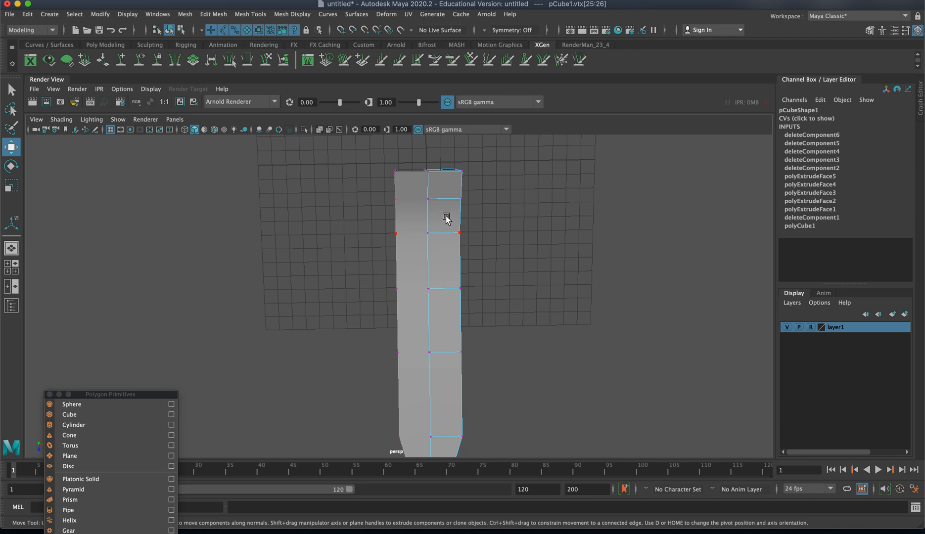
pyautogui.moveTo(470, 254); pyautogui.dragTo(471, 253)
# Lower the upper outer vertices of the first four sections, from the nose backward, to round the back.
pyautogui.keyDown('alt'); pyautogui.moveTo(471, 253); pyautogui.dragTo(515, 335); pyautogui.keyUp('alt')
pyautogui.keyDown('alt'); pyautogui.moveTo(577, 329); pyautogui.dragTo(314, 255); pyautogui.keyUp('alt')
pyautogui.click(316, 258)
pyautogui.keyDown('shift'); pyautogui.click(369, 254); pyautogui.keyUp('shift')
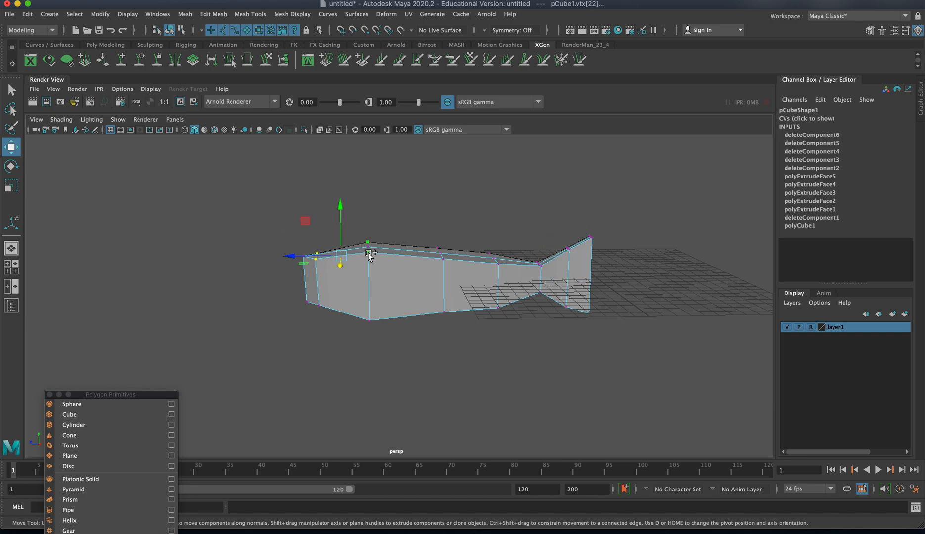
pyautogui.keyDown('shift'); pyautogui.click(443, 258); pyautogui.keyUp('shift')
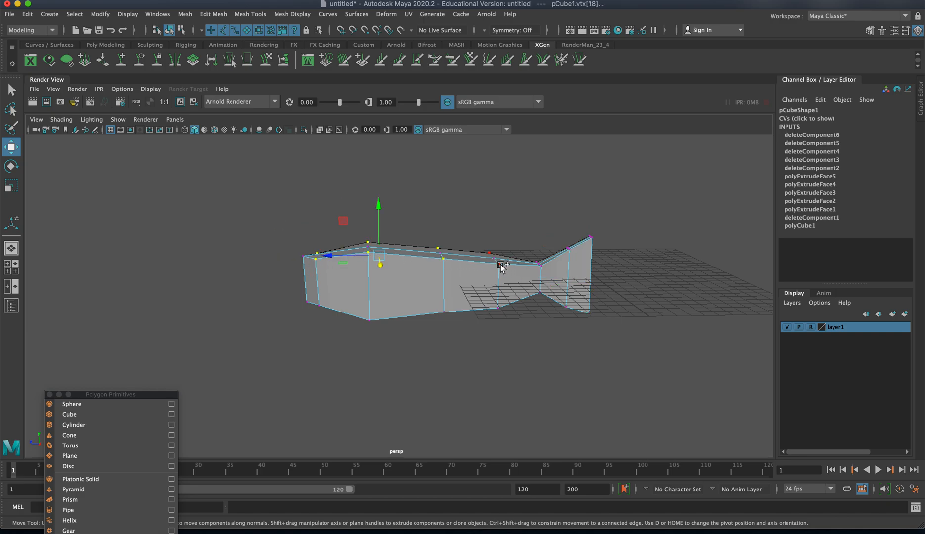
pyautogui.moveTo(391, 214); pyautogui.dragTo(392, 224)
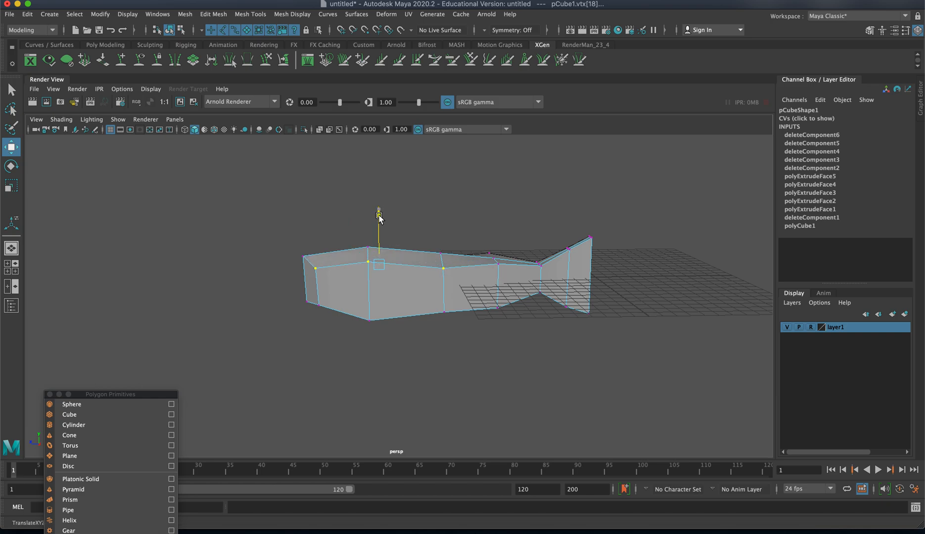
pyautogui.click(498, 267)
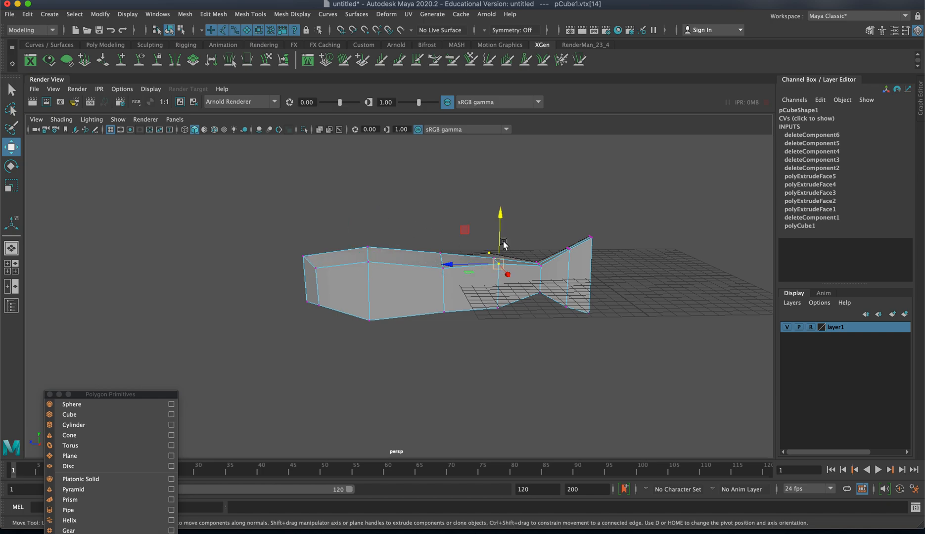
# Raise the lower outer vertices of the first four sections one by one to round the belly.
pyautogui.keyDown('alt'); pyautogui.moveTo(475, 309); pyautogui.dragTo(335, 307); pyautogui.keyUp('alt')
pyautogui.click(317, 298)
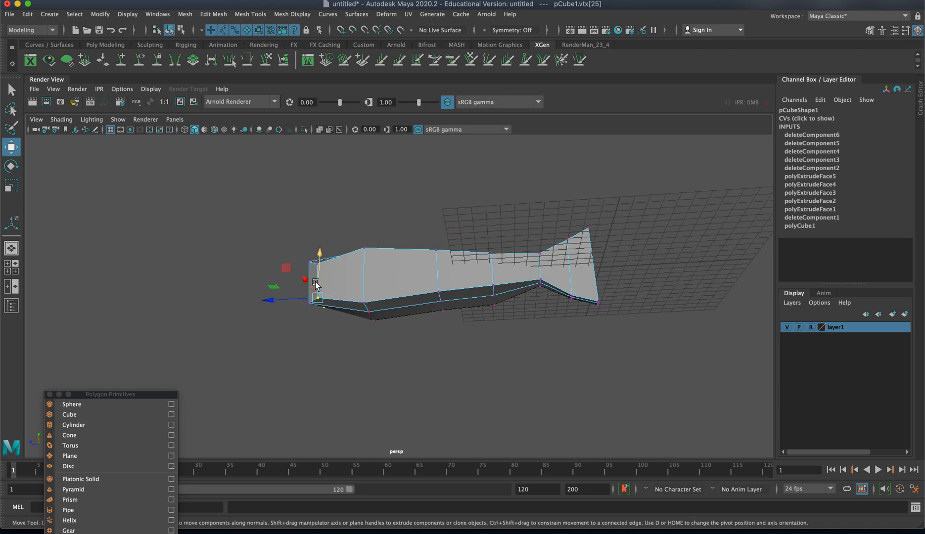
pyautogui.click(364, 303)
pyautogui.moveTo(365, 269); pyautogui.dragTo(365, 252)
pyautogui.click(437, 290)
pyautogui.moveTo(433, 257); pyautogui.dragTo(433, 247)
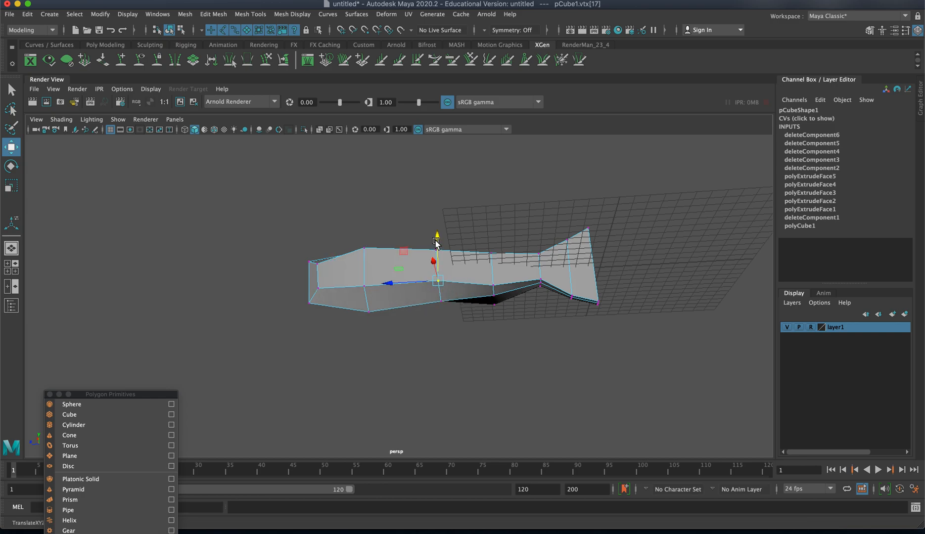
pyautogui.click(492, 286)
pyautogui.moveTo(492, 242); pyautogui.dragTo(490, 233)
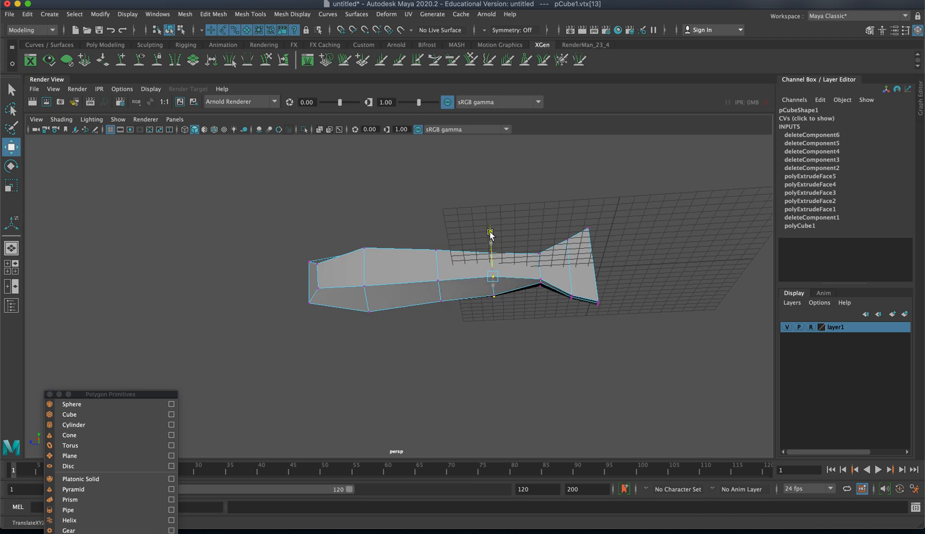
# Insert two lengthwise edge loops along the side of the body, splitting its height into three bands.
pyautogui.keyDown('alt'); pyautogui.moveTo(411, 267); pyautogui.dragTo(423, 336); pyautogui.keyUp('alt')
pyautogui.moveTo(388, 282); pyautogui.dragTo(354, 295, button='right')
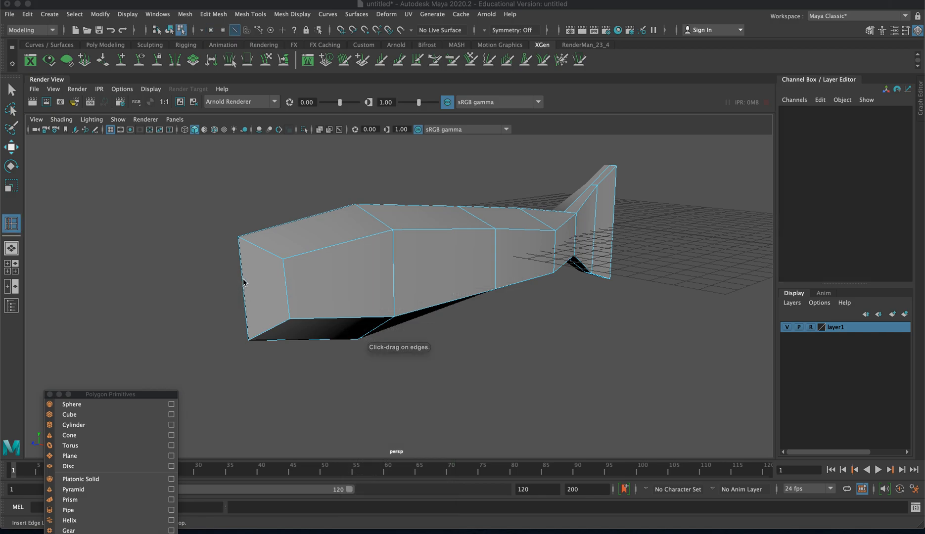
pyautogui.moveTo(242, 272); pyautogui.dragTo(243, 296)
pyautogui.click(247, 303)
pyautogui.click(246, 304)
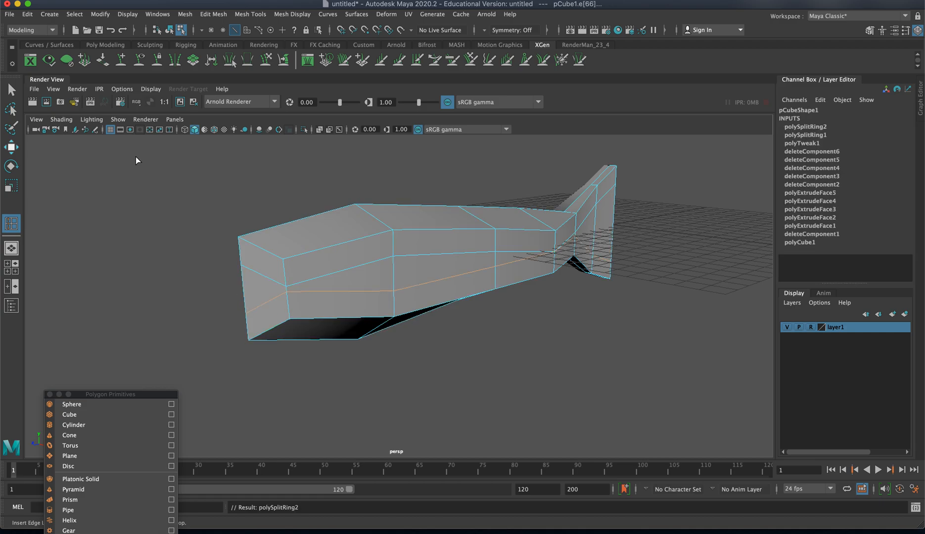
pyautogui.click(124, 147)
pyautogui.click(10, 89)
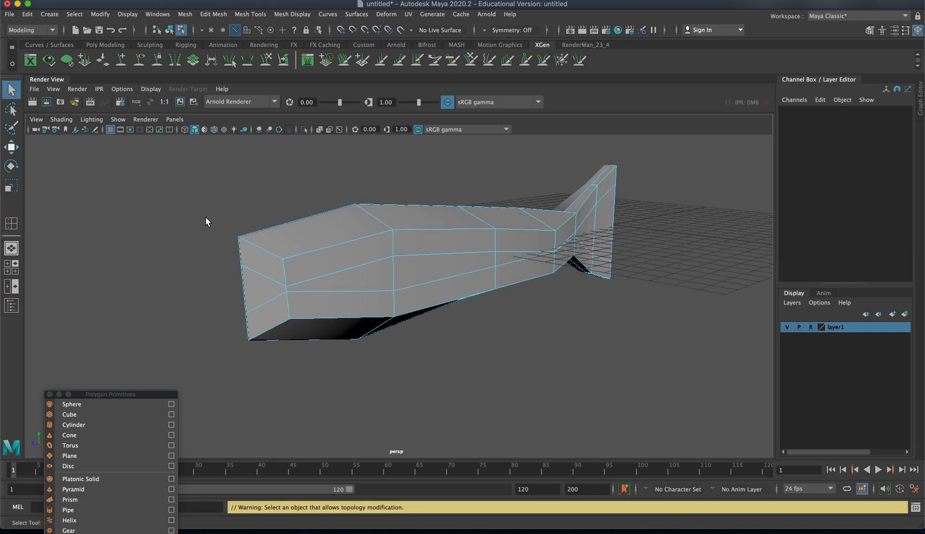
# Switch to vertex mode, pull the nose's new centre-line vertices forward to round its profile, and adjust the lower mid-side vertex.
pyautogui.moveTo(289, 288); pyautogui.dragTo(233, 282, button='right')
pyautogui.moveTo(212, 241)
pyautogui.mouseDown()
pyautogui.moveTo(261, 281)
pyautogui.moveTo(244, 284)
pyautogui.moveTo(238, 265)
pyautogui.moveTo(248, 280)
pyautogui.moveTo(192, 274)
pyautogui.moveTo(217, 240)
pyautogui.mouseUp()
pyautogui.click(192, 260)
pyautogui.press('w')
pyautogui.moveTo(215, 312); pyautogui.dragTo(189, 327)
pyautogui.keyDown('alt'); pyautogui.moveTo(300, 297); pyautogui.dragTo(243, 243); pyautogui.keyUp('alt')
pyautogui.click(249, 275)
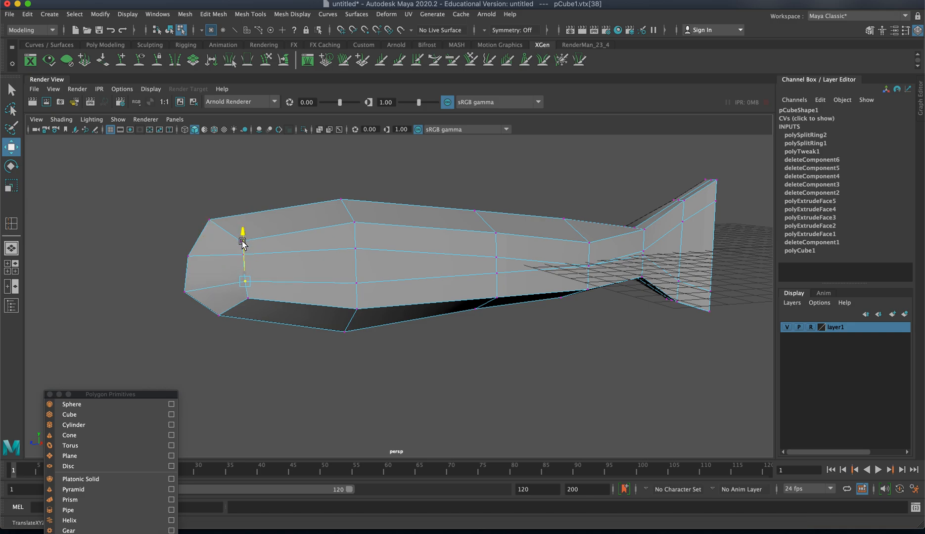
# Bulge the second section's mid-side vertices outward and shift the nose section's mid-side vertices forward.
pyautogui.keyDown('alt'); pyautogui.moveTo(368, 254); pyautogui.dragTo(317, 242); pyautogui.keyUp('alt')
pyautogui.moveTo(355, 290); pyautogui.dragTo(355, 291)
pyautogui.keyDown('alt'); pyautogui.moveTo(355, 290); pyautogui.dragTo(301, 254); pyautogui.keyUp('alt')
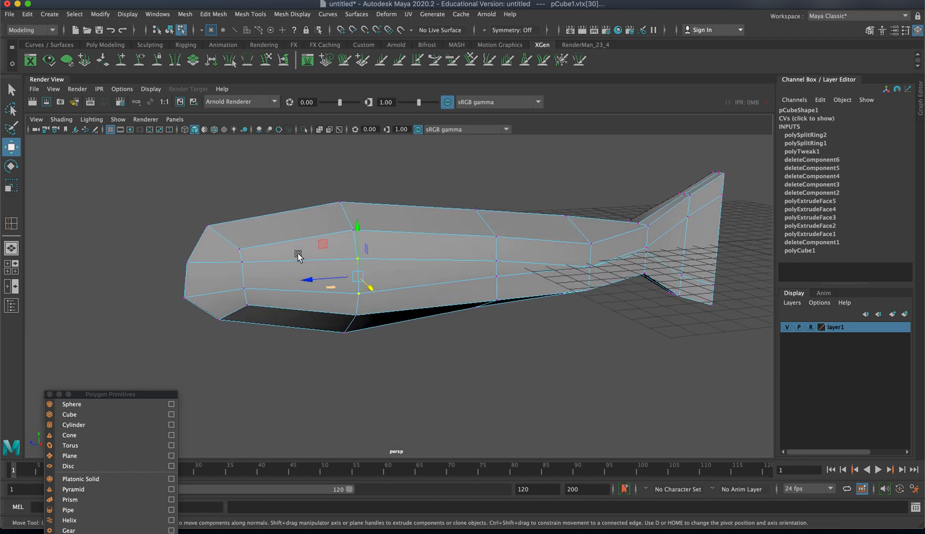
pyautogui.moveTo(258, 293); pyautogui.dragTo(258, 294)
pyautogui.keyDown('alt'); pyautogui.moveTo(258, 294); pyautogui.dragTo(212, 299); pyautogui.keyUp('alt')
pyautogui.moveTo(221, 255); pyautogui.dragTo(212, 259)
# Zoom in on the body's side and raise the mid-side vertex of the fourth section.
pyautogui.keyDown('alt'); pyautogui.moveTo(427, 300); pyautogui.dragTo(468, 303); pyautogui.keyUp('alt')
pyautogui.keyDown('alt'); pyautogui.moveTo(467, 302); pyautogui.dragTo(309, 328, button='middle'); pyautogui.keyUp('alt')
pyautogui.keyDown('alt'); pyautogui.moveTo(310, 328); pyautogui.dragTo(515, 342, button='right'); pyautogui.keyUp('alt')
pyautogui.keyDown('alt'); pyautogui.moveTo(515, 345); pyautogui.dragTo(487, 370); pyautogui.keyUp('alt')
pyautogui.click(408, 350)
pyautogui.moveTo(257, 226); pyautogui.dragTo(307, 260)
pyautogui.click(277, 330)
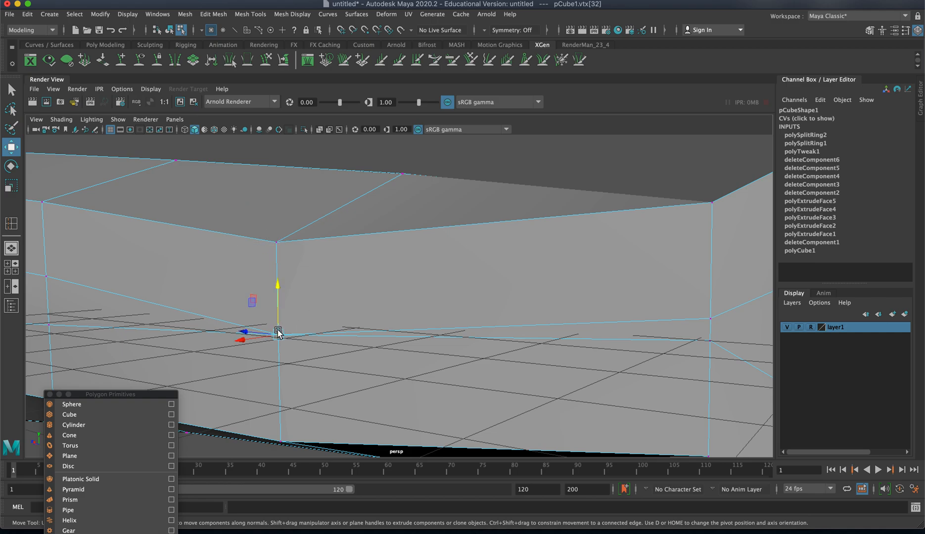
pyautogui.moveTo(280, 309); pyautogui.dragTo(278, 292)
# Switch to edge mode and move the upper mid-side edge between the fourth section and the narrow tail base.
pyautogui.moveTo(239, 322); pyautogui.dragTo(358, 342, button='right')
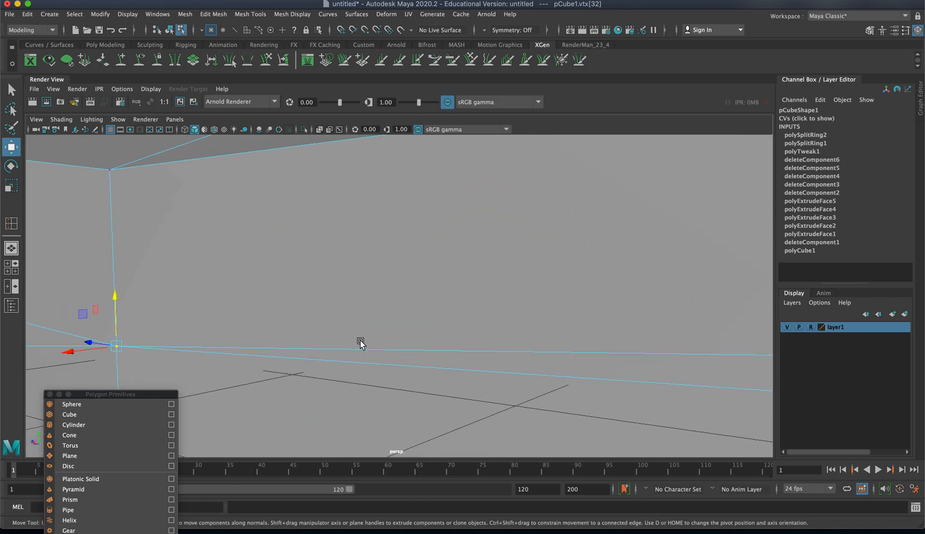
pyautogui.keyDown('alt'); pyautogui.moveTo(358, 342); pyautogui.dragTo(489, 339, button='middle'); pyautogui.keyUp('alt')
pyautogui.scroll(5, 483, 332)
pyautogui.scroll(-3, 480, 332)
pyautogui.press('f')
pyautogui.keyDown('alt'); pyautogui.moveTo(474, 329); pyautogui.dragTo(291, 318, button='right'); pyautogui.keyUp('alt')
pyautogui.keyDown('alt'); pyautogui.moveTo(291, 317); pyautogui.dragTo(427, 291); pyautogui.keyUp('alt')
pyautogui.moveTo(427, 291)
pyautogui.keyDown('alt'); pyautogui.mouseDown(button='right')
pyautogui.moveTo(511, 289)
pyautogui.moveTo(428, 289)
pyautogui.mouseUp(button='right'); pyautogui.keyUp('alt')
pyautogui.moveTo(427, 289)
pyautogui.keyDown('alt'); pyautogui.mouseDown()
pyautogui.moveTo(473, 281)
pyautogui.moveTo(437, 309)
pyautogui.moveTo(419, 304)
pyautogui.moveTo(435, 275)
pyautogui.moveTo(450, 334)
pyautogui.moveTo(440, 302)
pyautogui.mouseUp(); pyautogui.keyUp('alt')
pyautogui.click(478, 296)
pyautogui.moveTo(371, 281); pyautogui.dragTo(365, 256, button='right')
pyautogui.click(361, 283)
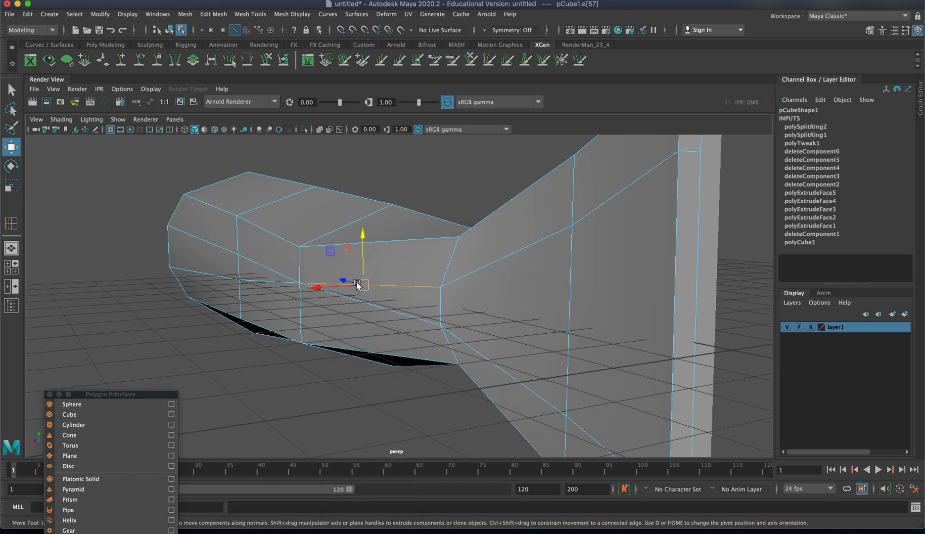
pyautogui.moveTo(363, 268); pyautogui.dragTo(342, 283)
# In vertex mode, select the two middle vertices of the tail fin's inner column and scale them vertically closer together.
pyautogui.keyDown('alt'); pyautogui.moveTo(365, 316); pyautogui.dragTo(475, 265); pyautogui.keyUp('alt')
pyautogui.moveTo(475, 265); pyautogui.dragTo(424, 262, button='right')
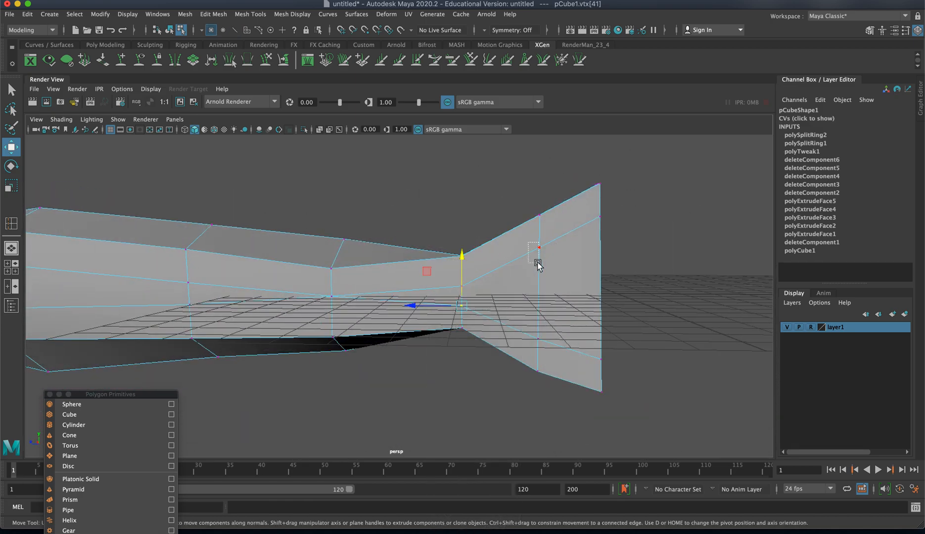
pyautogui.moveTo(561, 352); pyautogui.dragTo(561, 352)
pyautogui.press('r')
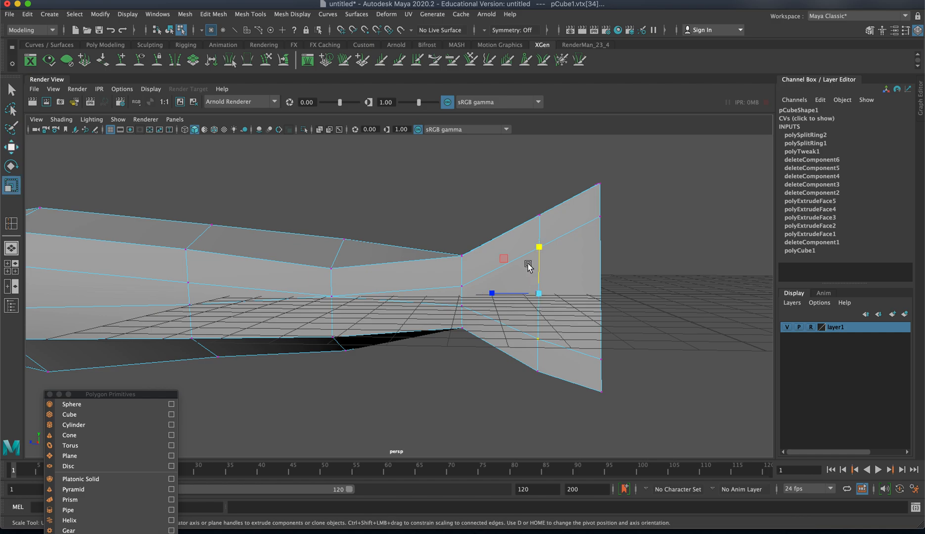
pyautogui.moveTo(533, 251); pyautogui.dragTo(533, 258)
# Move the lower and upper middle vertices of the tail's rear edge toward the body to shape the fin's trailing edge.
pyautogui.keyDown('alt'); pyautogui.moveTo(577, 236); pyautogui.dragTo(552, 259); pyautogui.keyUp('alt')
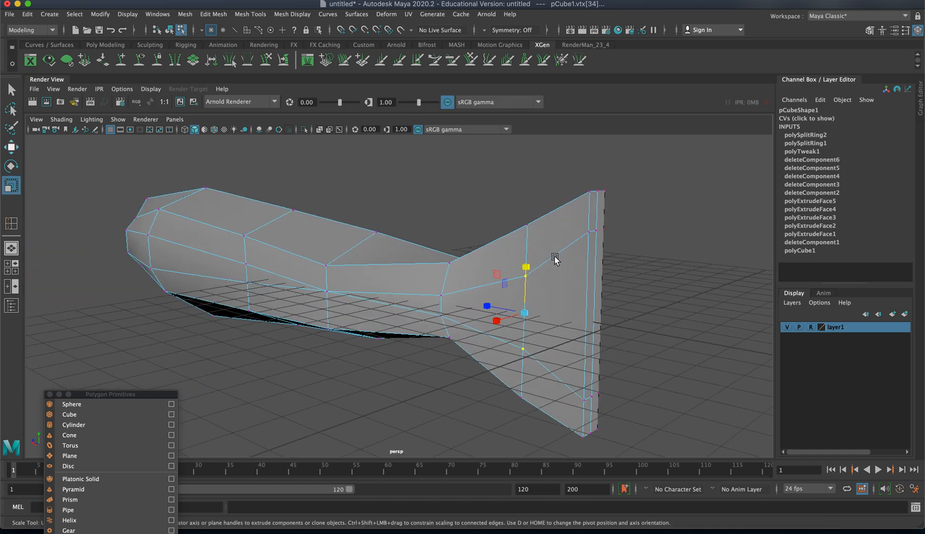
pyautogui.moveTo(577, 226); pyautogui.dragTo(586, 408)
pyautogui.press('w')
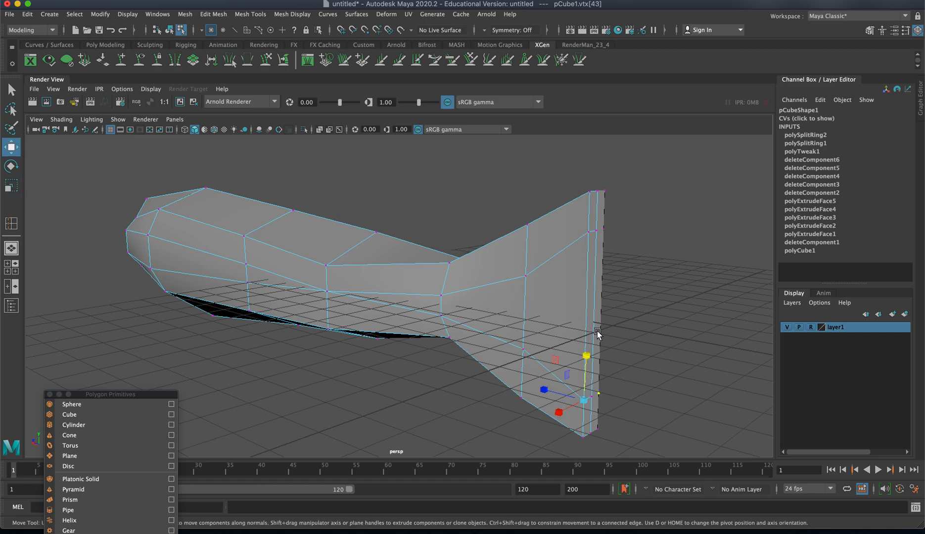
pyautogui.moveTo(558, 393); pyautogui.dragTo(541, 390)
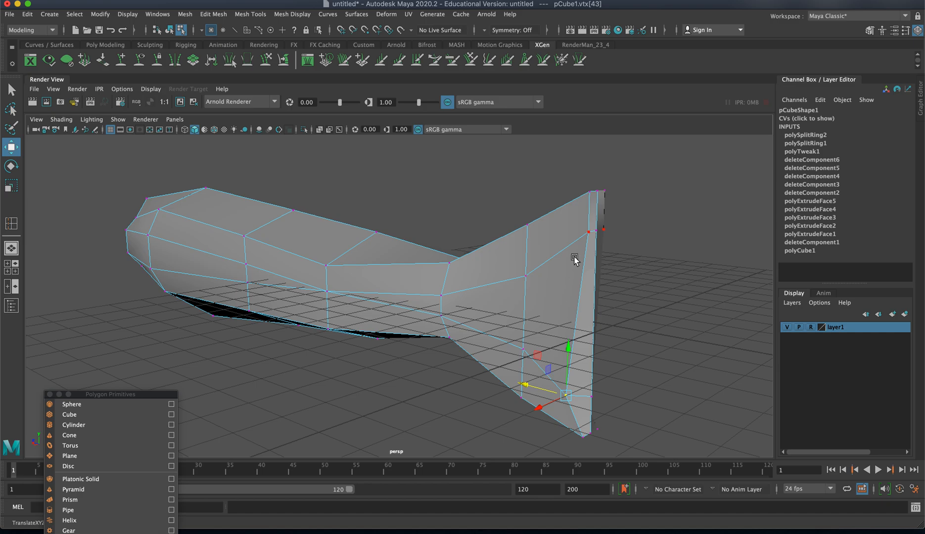
pyautogui.click(587, 231)
pyautogui.moveTo(558, 228); pyautogui.dragTo(522, 256)
# Try to extrude the top face of the section behind the head and scale it smaller as a dorsal fin base.
pyautogui.keyDown('alt'); pyautogui.moveTo(522, 256); pyautogui.dragTo(719, 312, button='middle'); pyautogui.keyUp('alt')
pyautogui.keyDown('alt'); pyautogui.moveTo(124, 246); pyautogui.dragTo(146, 291); pyautogui.keyUp('alt')
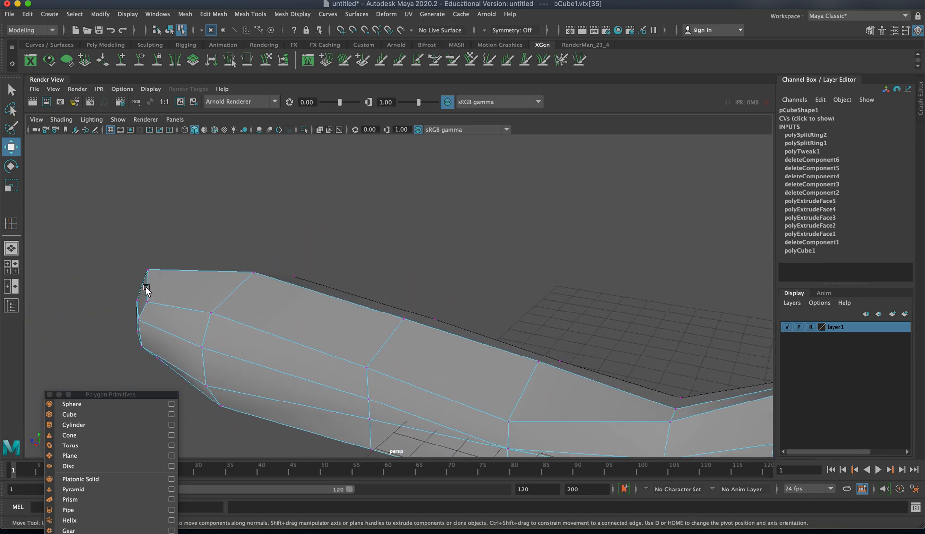
pyautogui.keyDown('alt'); pyautogui.moveTo(247, 300); pyautogui.dragTo(321, 313); pyautogui.keyUp('alt')
pyautogui.moveTo(342, 315); pyautogui.dragTo(345, 310, button='right')
pyautogui.click(305, 298)
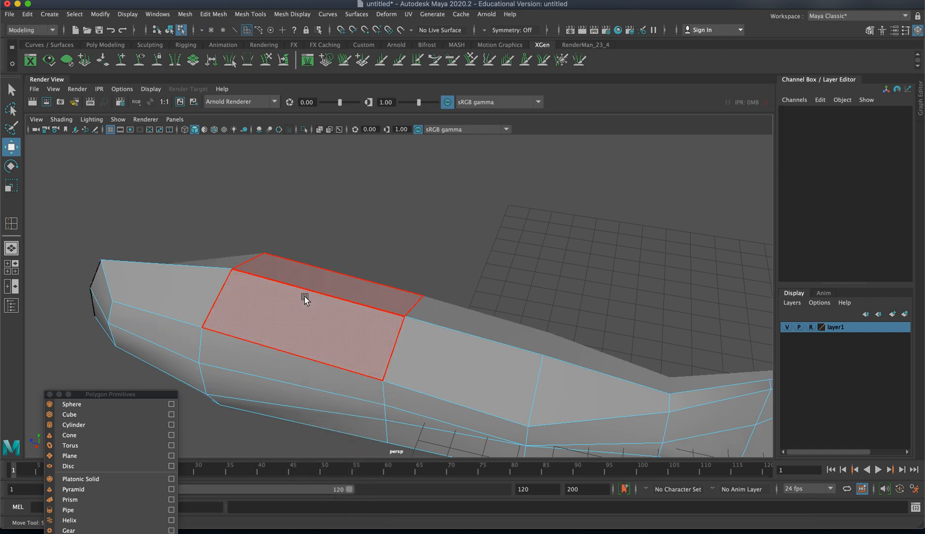
pyautogui.click(304, 298)
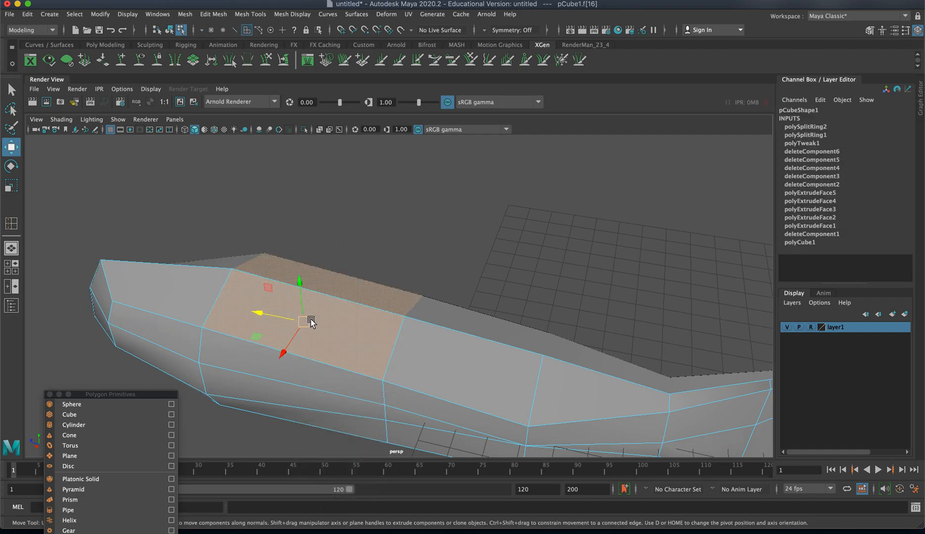
pyautogui.keyDown('shift'); pyautogui.moveTo(328, 338); pyautogui.dragTo(329, 338, button='right'); pyautogui.keyUp('shift')
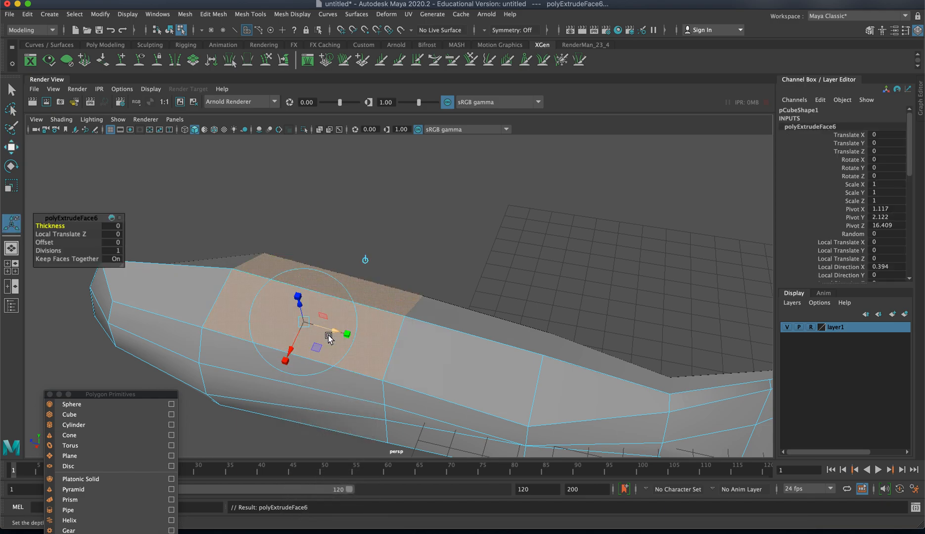
pyautogui.press('r')
pyautogui.moveTo(304, 324); pyautogui.dragTo(246, 320)
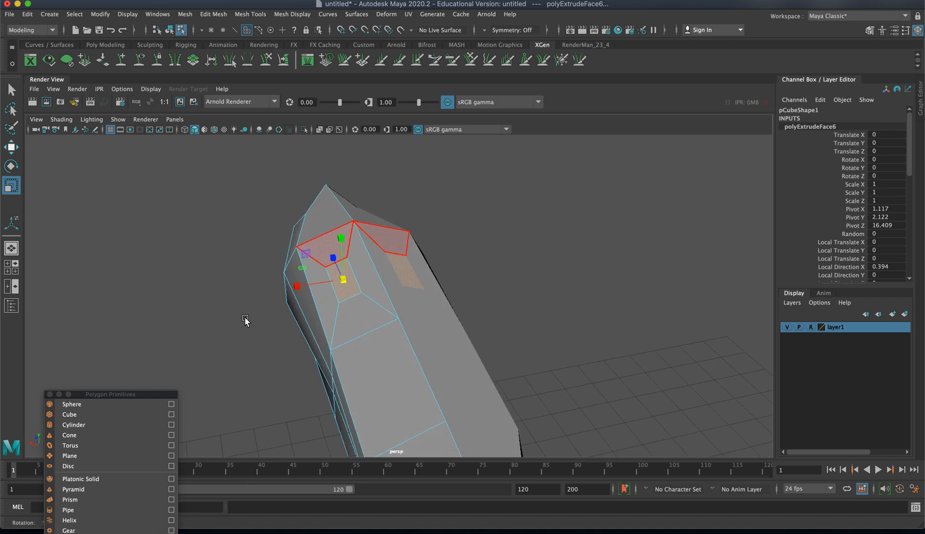
pyautogui.press('w')
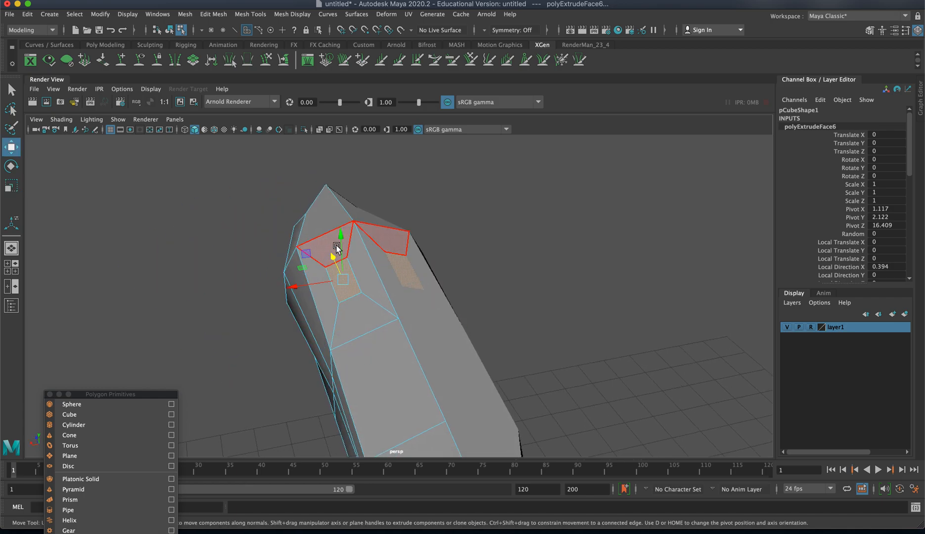
pyautogui.keyDown('alt'); pyautogui.moveTo(347, 224); pyautogui.dragTo(343, 312); pyautogui.keyUp('alt')
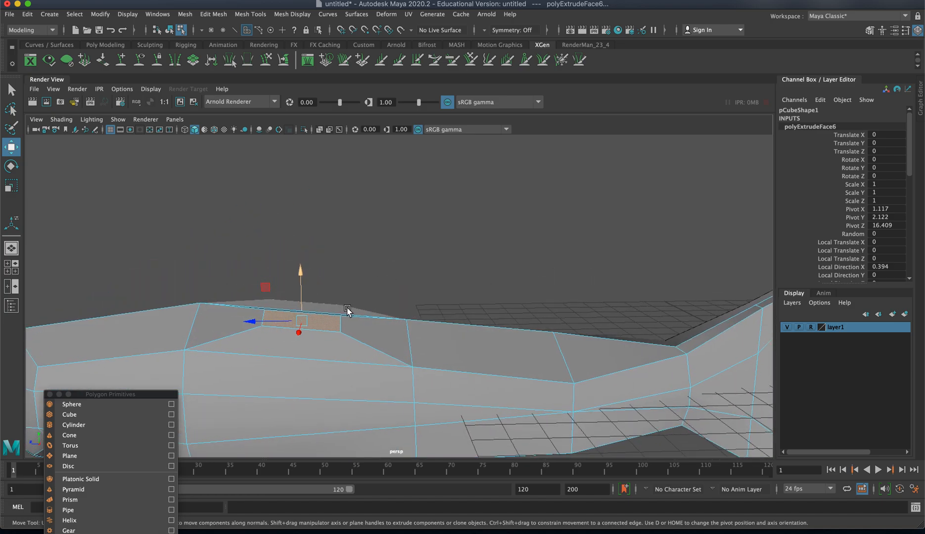
pyautogui.hotkey('ctrl', 'z')
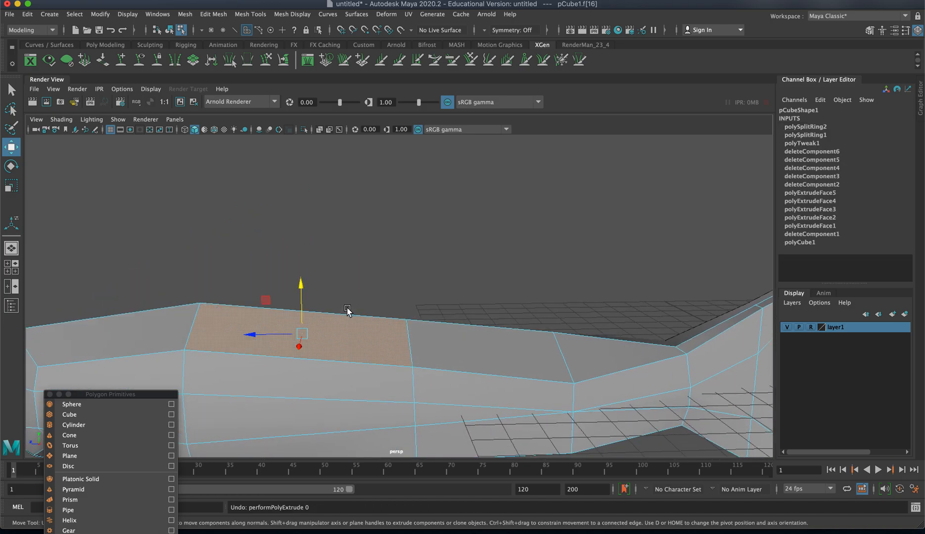
# Insert an edge loop along the body's length, close to the centre seam at the top.
pyautogui.keyDown('alt'); pyautogui.moveTo(405, 372); pyautogui.dragTo(378, 376); pyautogui.keyUp('alt')
pyautogui.keyDown('alt'); pyautogui.moveTo(404, 341); pyautogui.dragTo(433, 350); pyautogui.keyUp('alt')
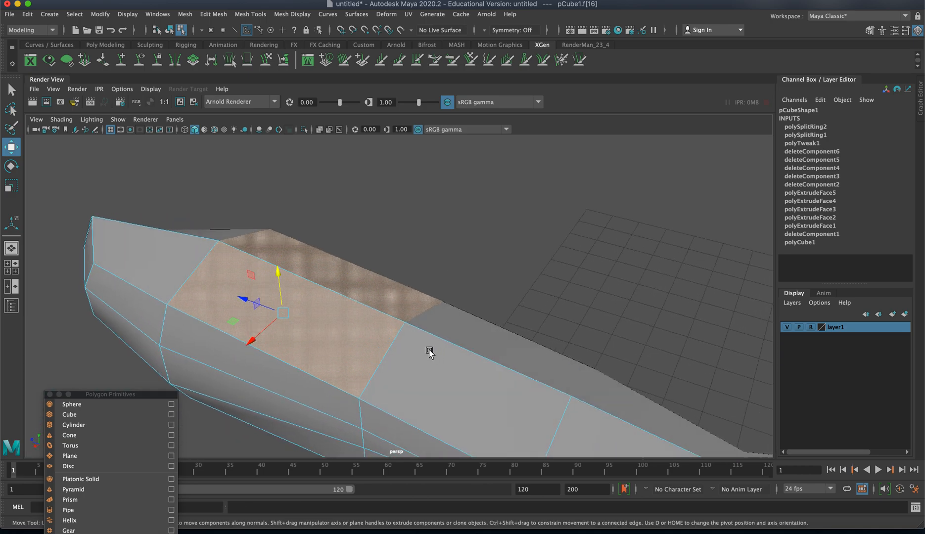
pyautogui.moveTo(413, 349); pyautogui.dragTo(456, 269, button='right')
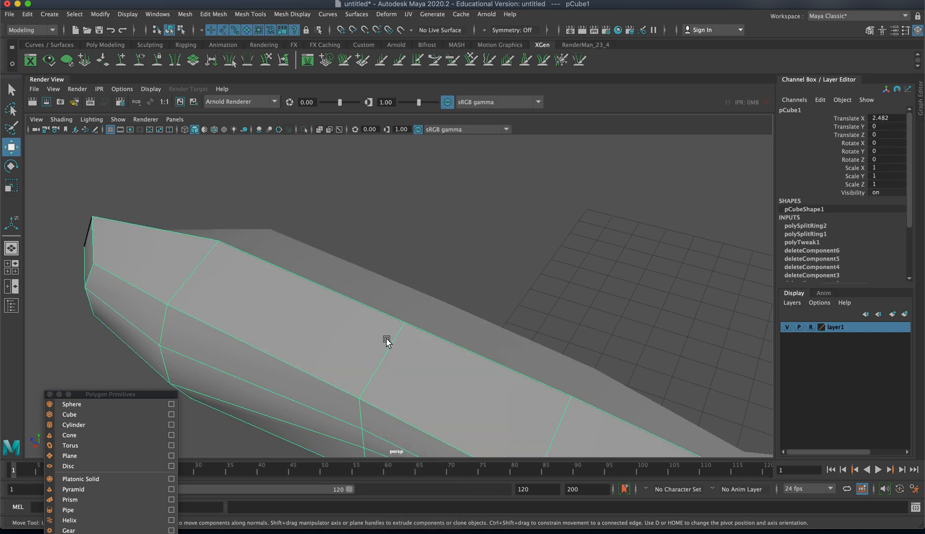
pyautogui.keyDown('shift'); pyautogui.moveTo(391, 340); pyautogui.dragTo(336, 314, button='right'); pyautogui.keyUp('shift')
pyautogui.moveTo(398, 333); pyautogui.dragTo(402, 330)
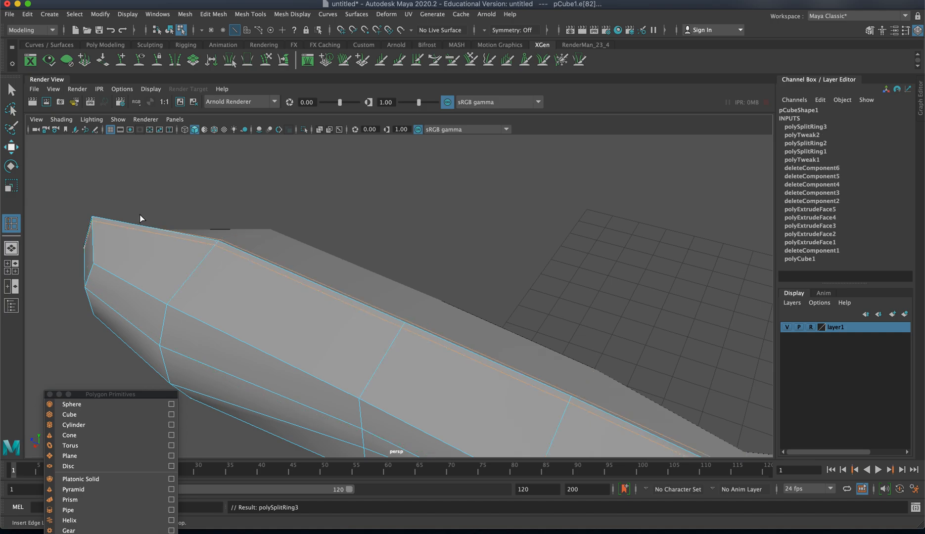
pyautogui.click(11, 90)
# Extrude the two adjacent narrow faces beside the top seam, behind the head, and move them upward as a dorsal fin.
pyautogui.moveTo(321, 303); pyautogui.dragTo(326, 314, button='right')
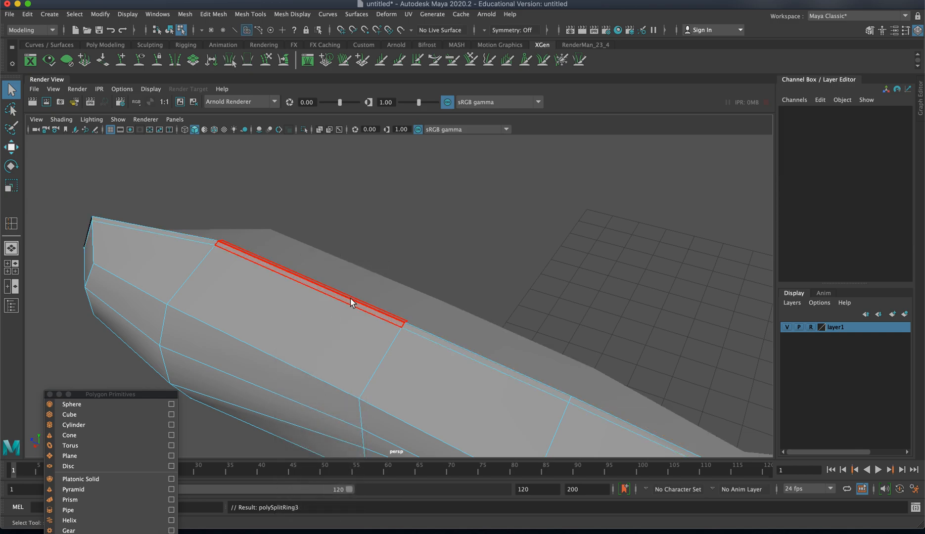
pyautogui.keyDown('shift'); pyautogui.click(435, 338); pyautogui.keyUp('shift')
pyautogui.keyDown('alt'); pyautogui.moveTo(303, 321); pyautogui.dragTo(323, 288); pyautogui.keyUp('alt')
pyautogui.keyDown('shift'); pyautogui.moveTo(378, 310); pyautogui.dragTo(383, 338, button='right'); pyautogui.keyUp('shift')
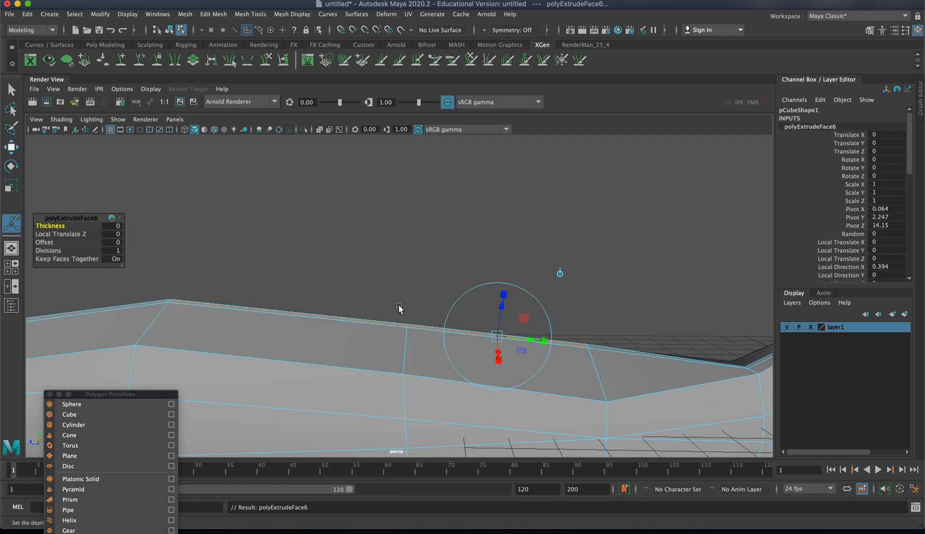
pyautogui.moveTo(494, 304); pyautogui.dragTo(444, 271)
pyautogui.hotkey('ctrl', 'z')
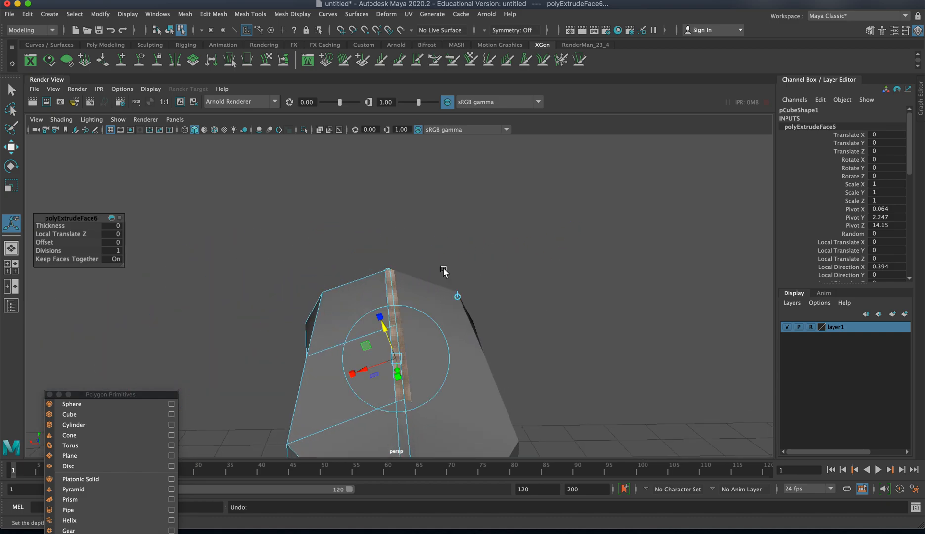
pyautogui.press('w')
pyautogui.moveTo(400, 286); pyautogui.dragTo(378, 210)
# In vertex mode, move the dorsal fin's front upper vertices backward, adjust the middle ones and lower the rear ones to taper its outline.
pyautogui.keyDown('alt'); pyautogui.moveTo(365, 230); pyautogui.dragTo(497, 229); pyautogui.keyUp('alt')
pyautogui.moveTo(323, 249); pyautogui.dragTo(221, 233, button='right')
pyautogui.moveTo(140, 204); pyautogui.dragTo(163, 236)
pyautogui.moveTo(101, 227); pyautogui.dragTo(243, 227)
pyautogui.moveTo(305, 182); pyautogui.dragTo(317, 210)
pyautogui.moveTo(384, 217); pyautogui.dragTo(411, 227)
pyautogui.moveTo(514, 222); pyautogui.dragTo(550, 273)
pyautogui.moveTo(559, 233); pyautogui.dragTo(557, 264)
pyautogui.keyDown('alt'); pyautogui.moveTo(614, 314); pyautogui.dragTo(208, 271, button='right'); pyautogui.keyUp('alt')
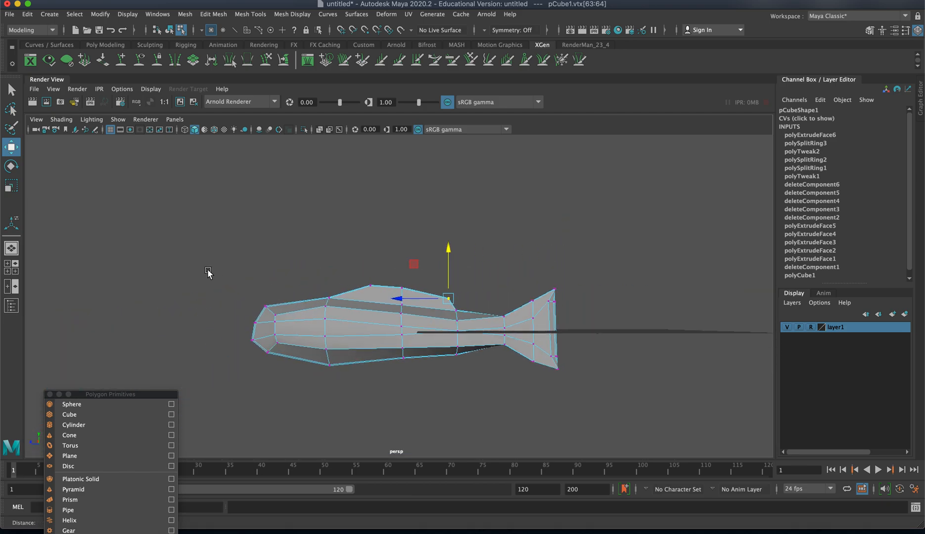
# Extrude the narrow face beside the bottom seam ahead of the tail base, moving it downward and backward as an underside fin.
pyautogui.keyDown('alt'); pyautogui.moveTo(331, 309); pyautogui.dragTo(308, 269, button='middle'); pyautogui.keyUp('alt')
pyautogui.keyDown('alt'); pyautogui.moveTo(308, 270); pyautogui.dragTo(300, 314); pyautogui.keyUp('alt')
pyautogui.keyDown('alt'); pyautogui.moveTo(300, 314); pyautogui.dragTo(336, 336, button='right'); pyautogui.keyUp('alt')
pyautogui.keyDown('alt'); pyautogui.moveTo(337, 336); pyautogui.dragTo(295, 309); pyautogui.keyUp('alt')
pyautogui.keyDown('alt'); pyautogui.moveTo(295, 309); pyautogui.dragTo(419, 310, button='right'); pyautogui.keyUp('alt')
pyautogui.click(440, 324)
pyautogui.keyDown('alt'); pyautogui.moveTo(439, 323); pyautogui.dragTo(407, 340); pyautogui.keyUp('alt')
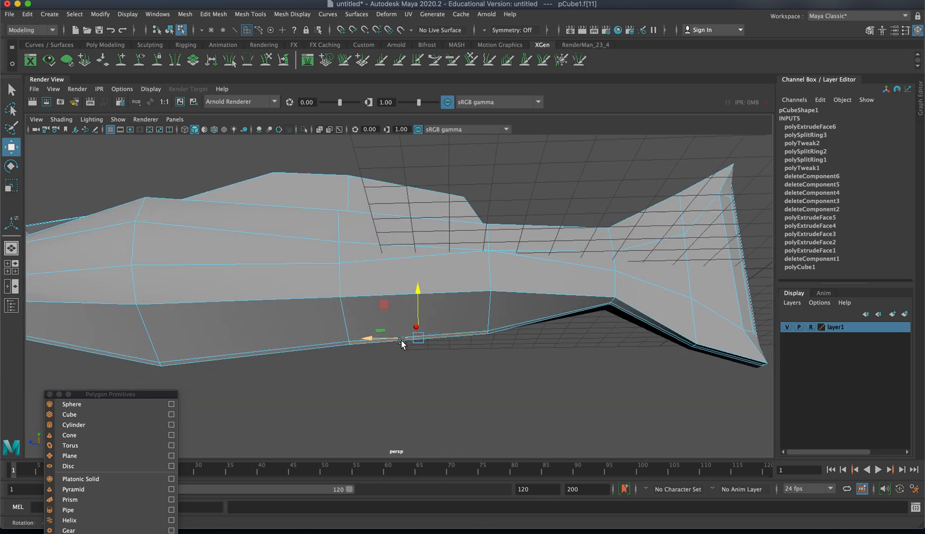
pyautogui.keyDown('shift'); pyautogui.moveTo(445, 310); pyautogui.dragTo(446, 343, button='right'); pyautogui.keyUp('shift')
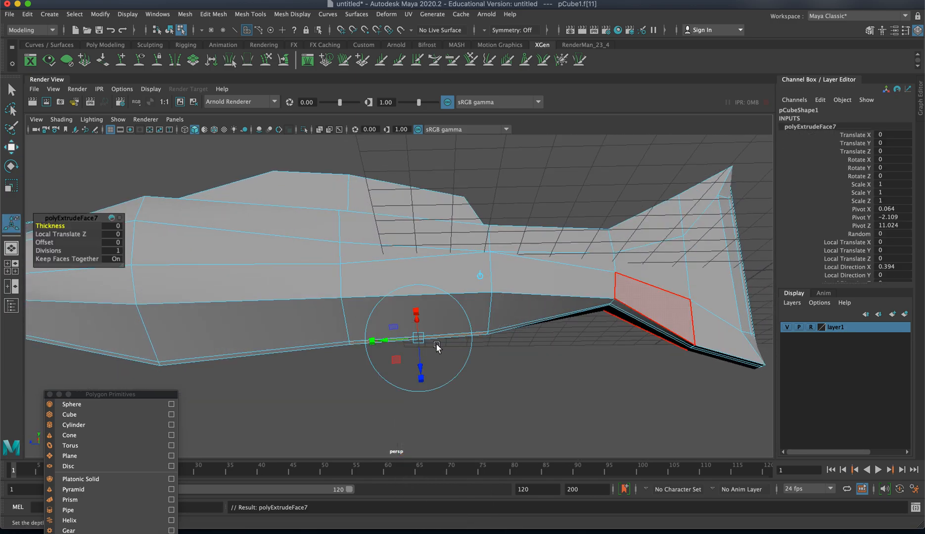
pyautogui.press('w')
pyautogui.moveTo(419, 300); pyautogui.dragTo(427, 367)
pyautogui.moveTo(363, 383)
pyautogui.mouseDown()
pyautogui.moveTo(386, 385)
pyautogui.moveTo(371, 367)
pyautogui.mouseUp()
# In vertex mode, move the underside fin's front lower vertices backward and up, and its rear lower vertices forward.
pyautogui.moveTo(371, 371); pyautogui.dragTo(312, 275, button='right')
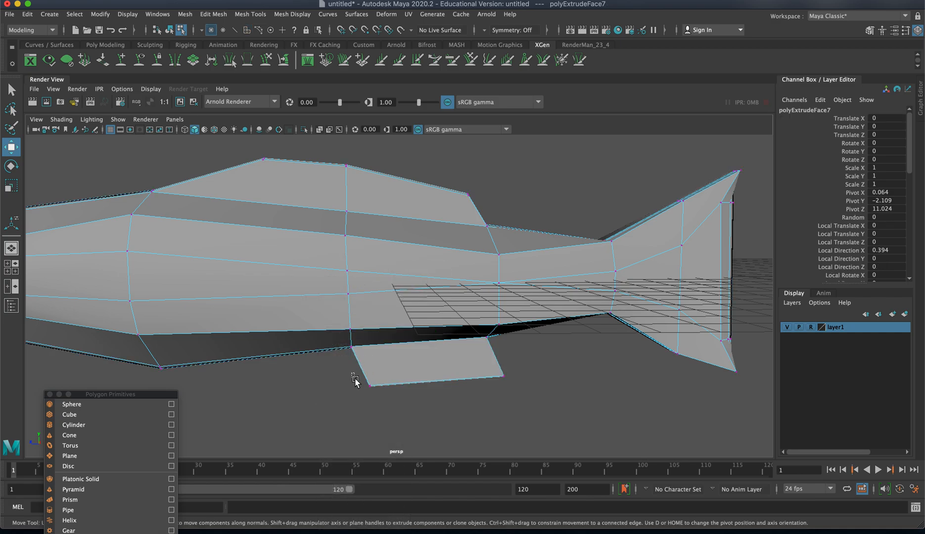
pyautogui.moveTo(349, 372); pyautogui.dragTo(411, 422)
pyautogui.moveTo(352, 385); pyautogui.dragTo(425, 385)
pyautogui.moveTo(440, 353); pyautogui.dragTo(436, 341)
pyautogui.moveTo(547, 359); pyautogui.dragTo(490, 368)
pyautogui.scroll(-7, 484, 380)
pyautogui.keyDown('alt'); pyautogui.moveTo(306, 356); pyautogui.dragTo(294, 363); pyautogui.keyUp('alt')
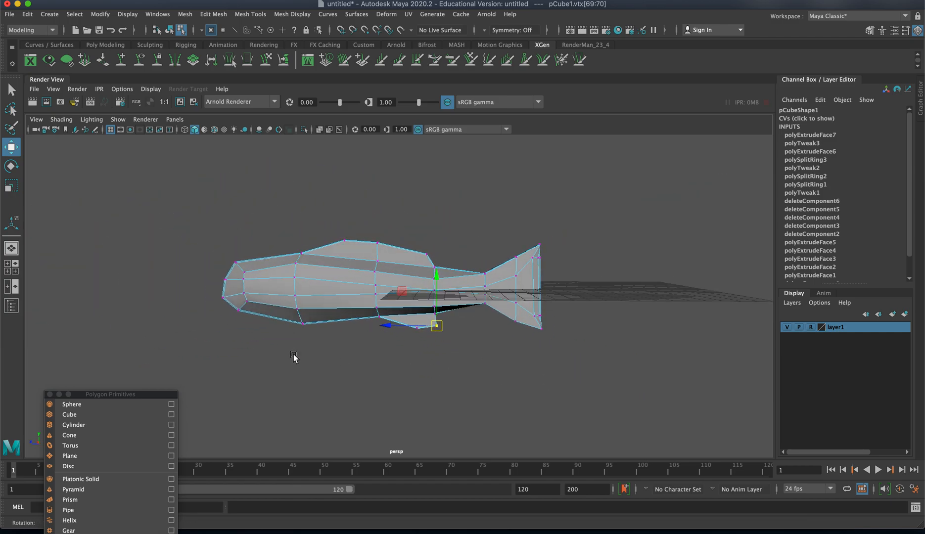
# Return to object mode, select the modelled half of the fish and compare its unsmoothed display with smooth mesh preview, keeping it smoothed.
pyautogui.moveTo(309, 278); pyautogui.dragTo(340, 270, button='right')
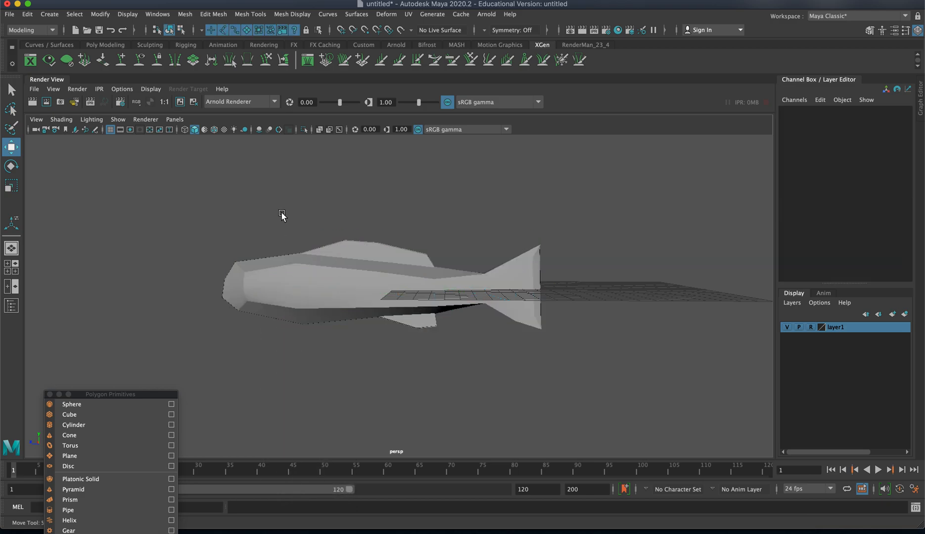
pyautogui.keyDown('alt'); pyautogui.moveTo(249, 244); pyautogui.dragTo(343, 310); pyautogui.keyUp('alt')
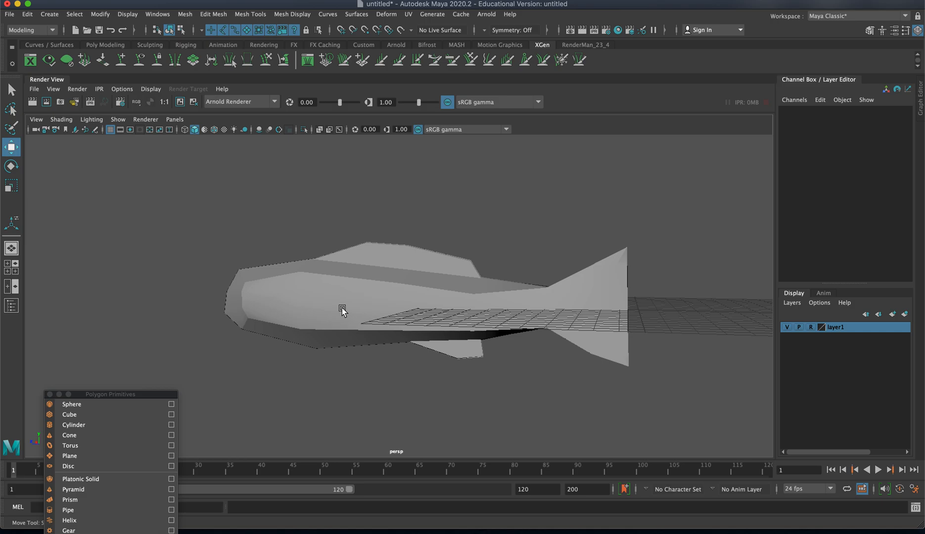
pyautogui.click(366, 303)
pyautogui.press('3')
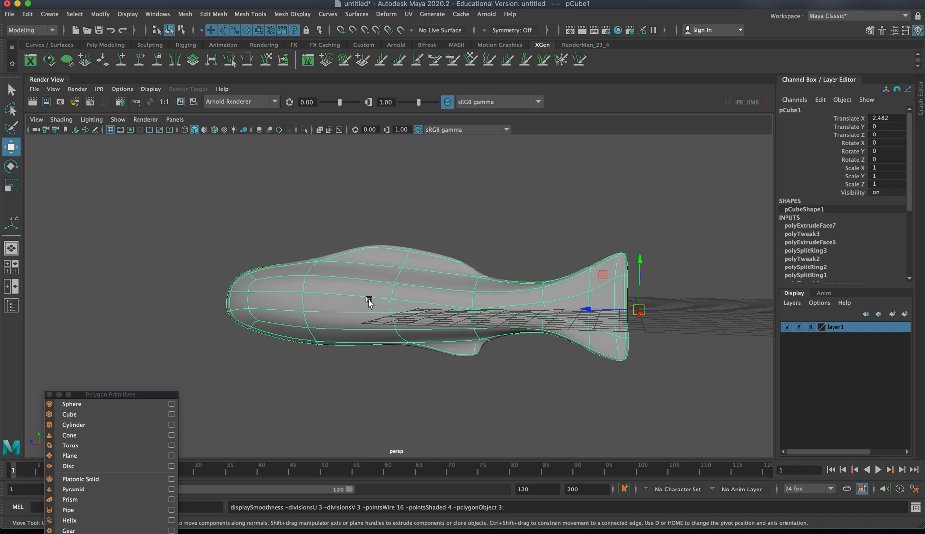
pyautogui.press('1')
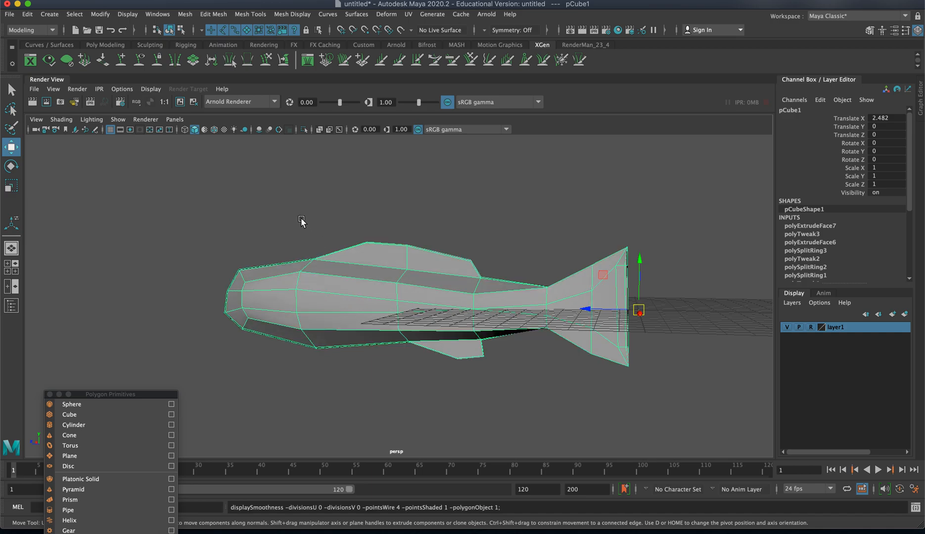
pyautogui.press('3')
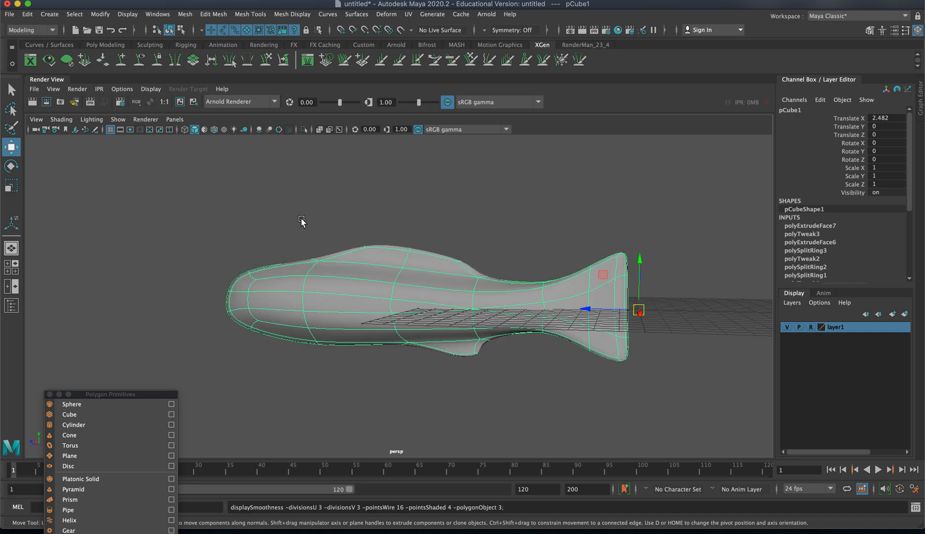
pyautogui.keyDown('alt'); pyautogui.moveTo(302, 219); pyautogui.dragTo(346, 210); pyautogui.keyUp('alt')
pyautogui.click(363, 210)
pyautogui.click(341, 302)
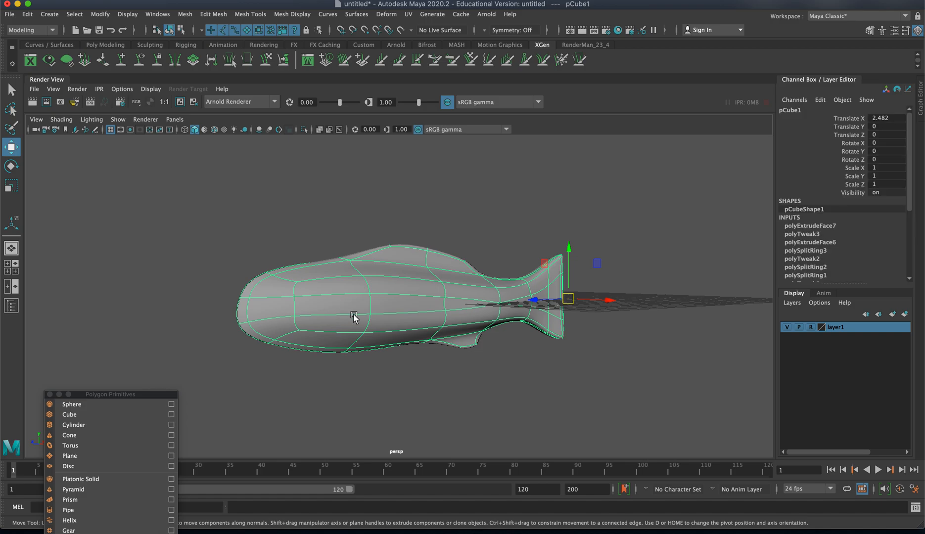
pyautogui.keyDown('alt'); pyautogui.moveTo(354, 321); pyautogui.dragTo(453, 326); pyautogui.keyUp('alt')
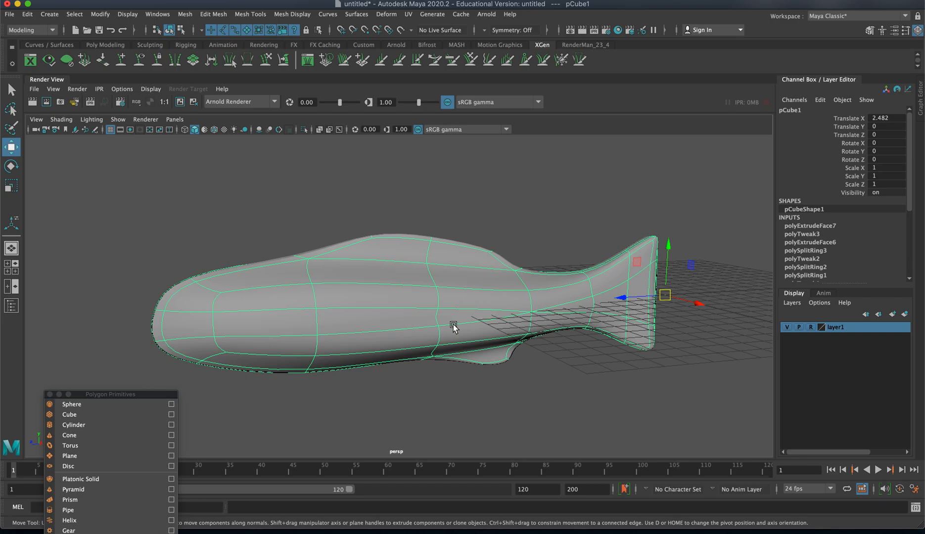